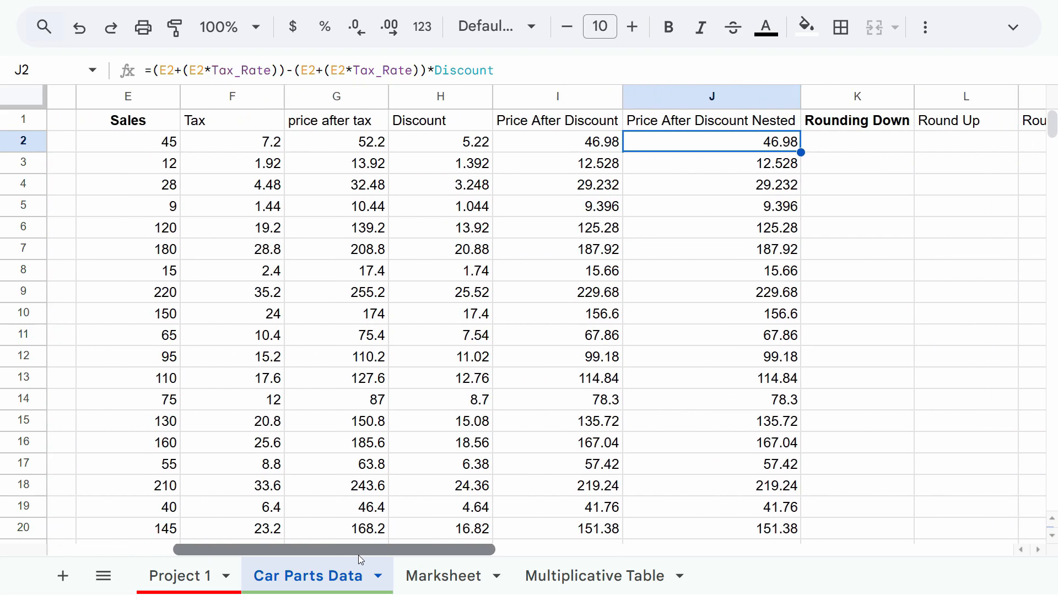
- Examine the Price After Discount Nested column and the empty Rounding Down, Round Up and Round to Nearest Decemil columns
click(492, 125)
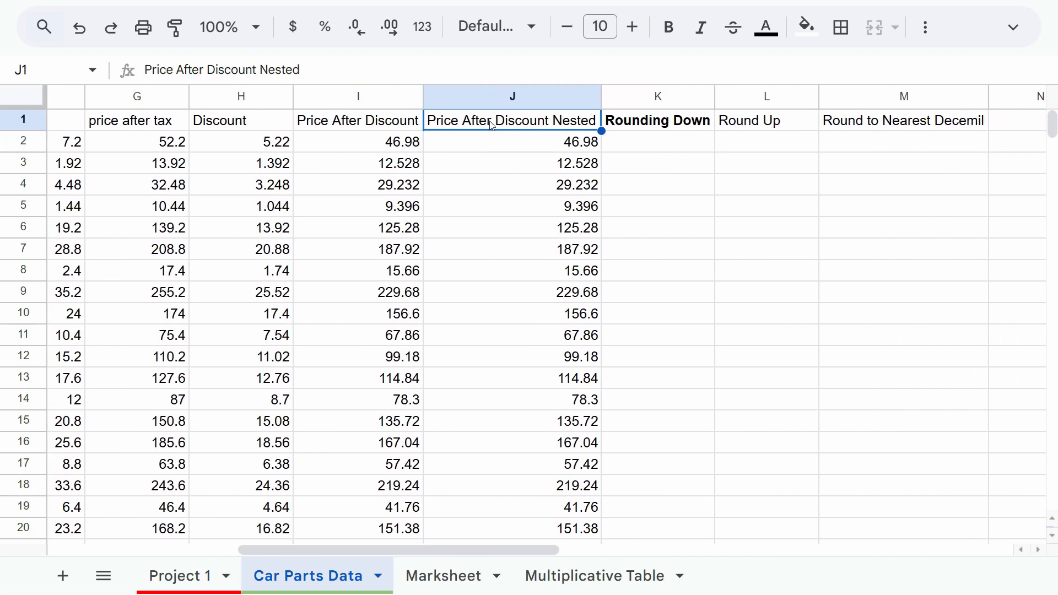
click(498, 144)
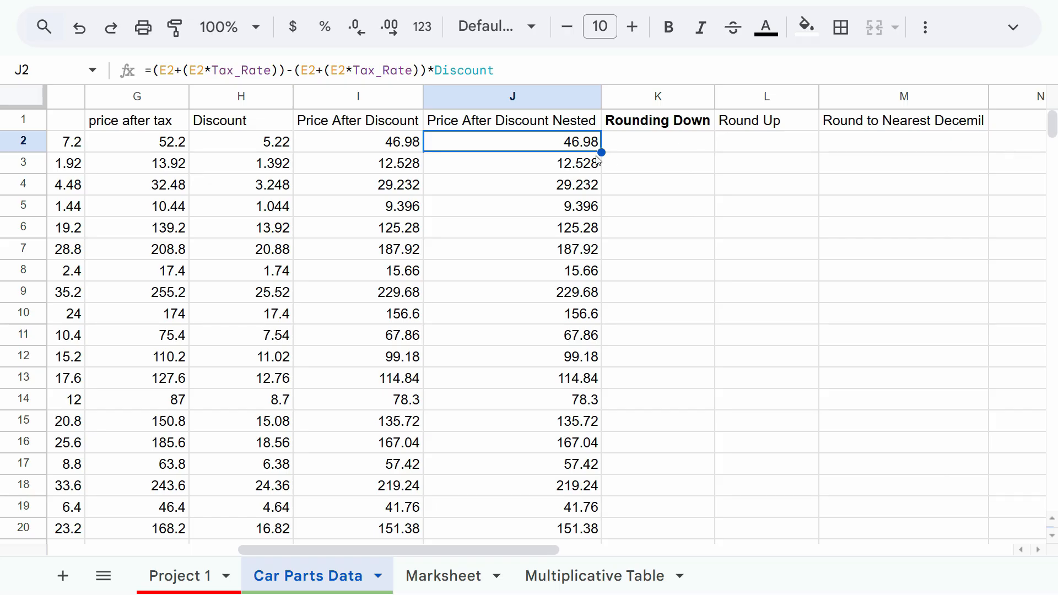
click(650, 144)
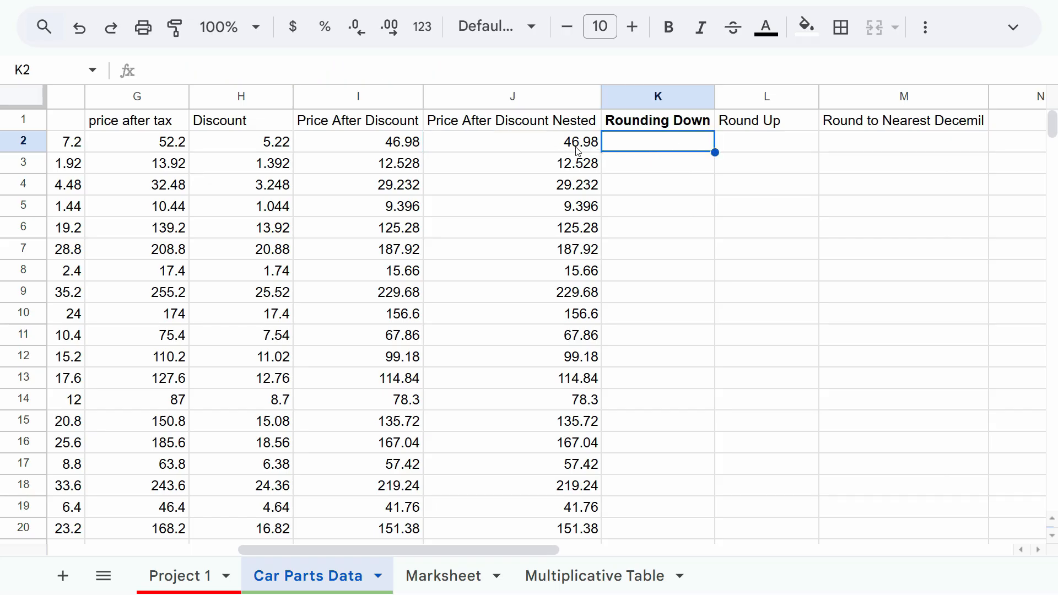
click(656, 162)
click(655, 144)
click(653, 170)
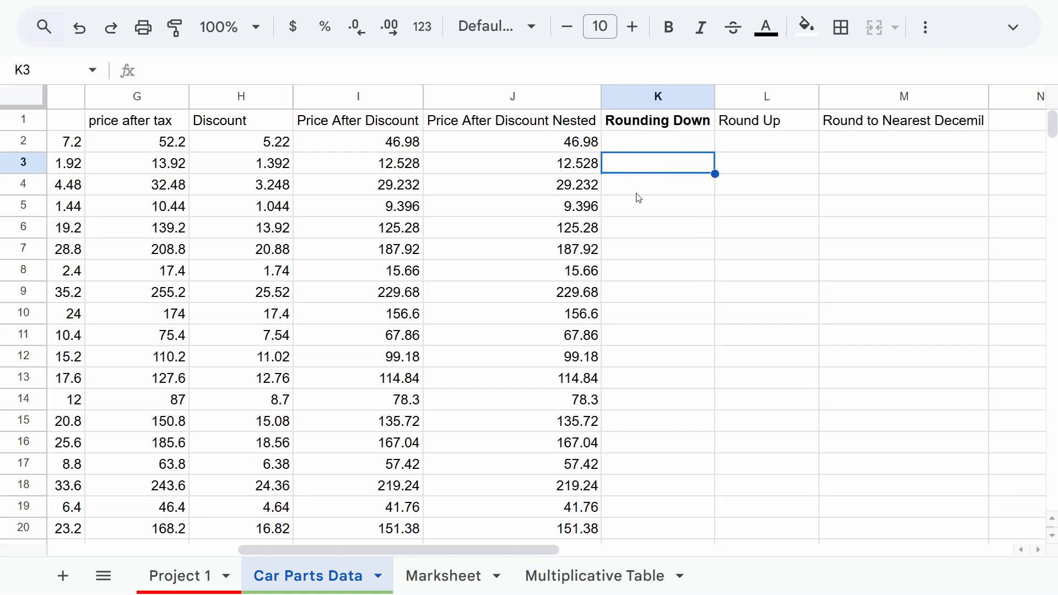
click(635, 184)
click(632, 142)
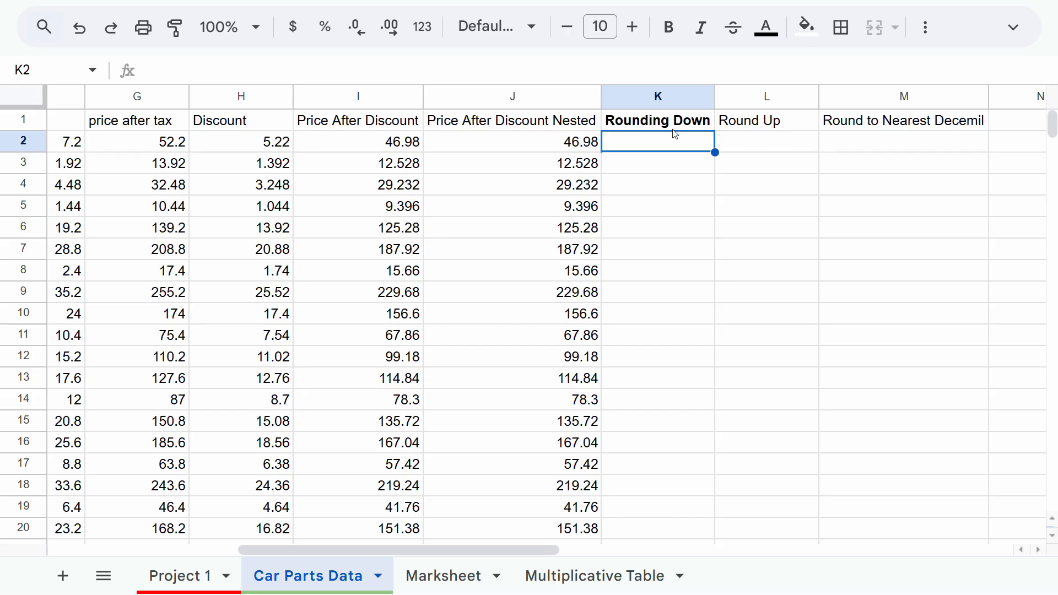
click(780, 143)
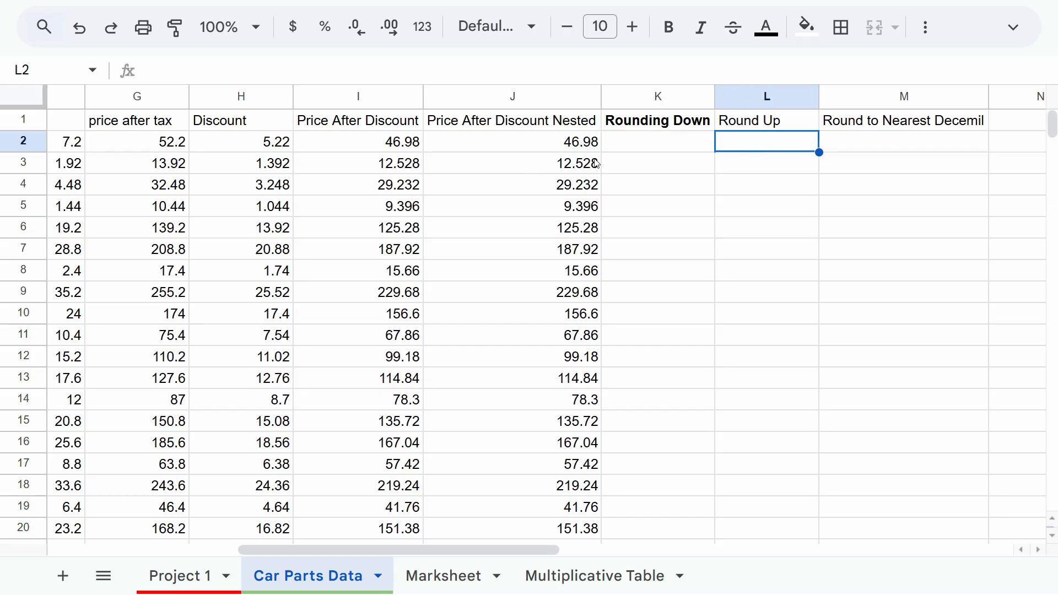
click(831, 143)
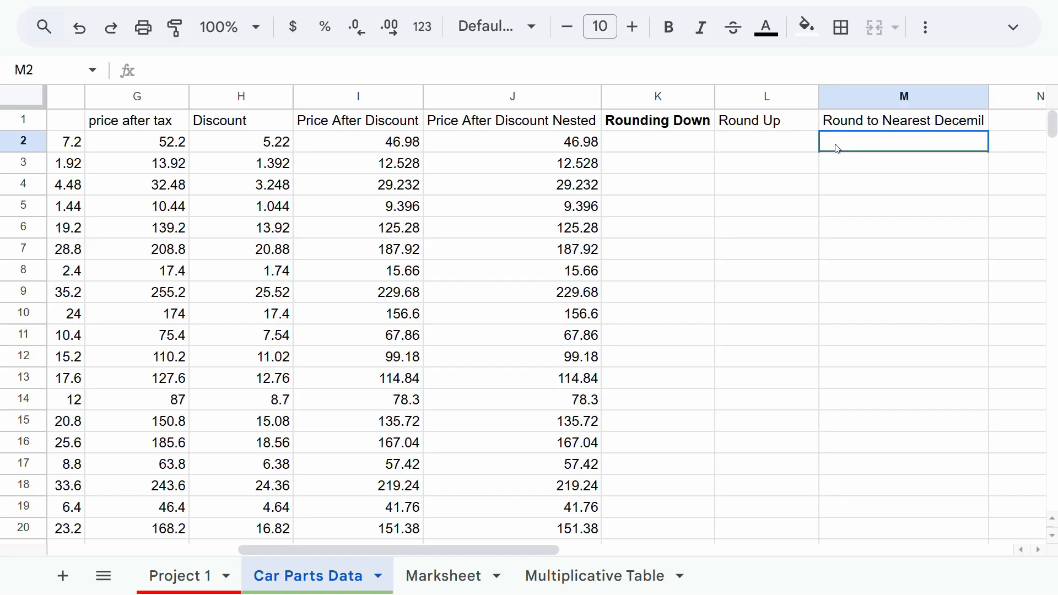
click(659, 129)
click(669, 142)
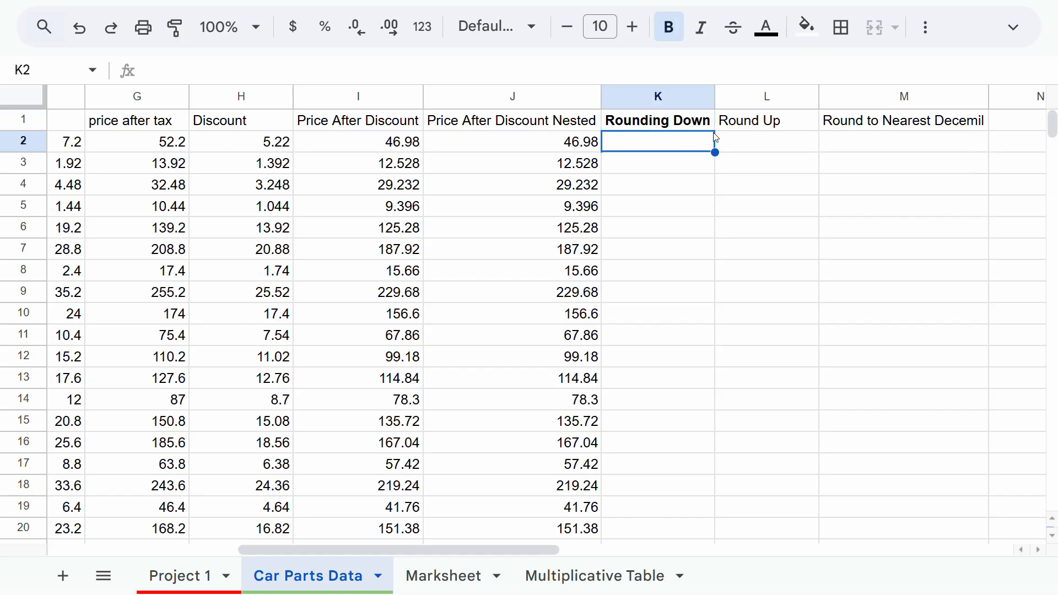
click(751, 127)
click(761, 147)
click(860, 123)
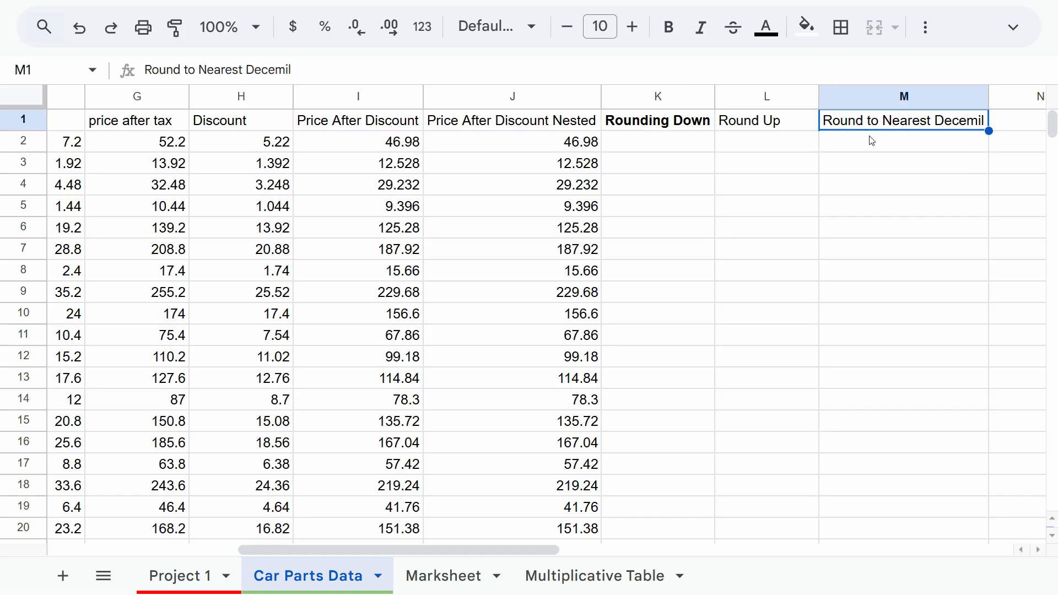
click(871, 141)
- Enter =ROUNDDOWN(J2,1) in K2 and fill the formula down the Rounding Down column
click(685, 145)
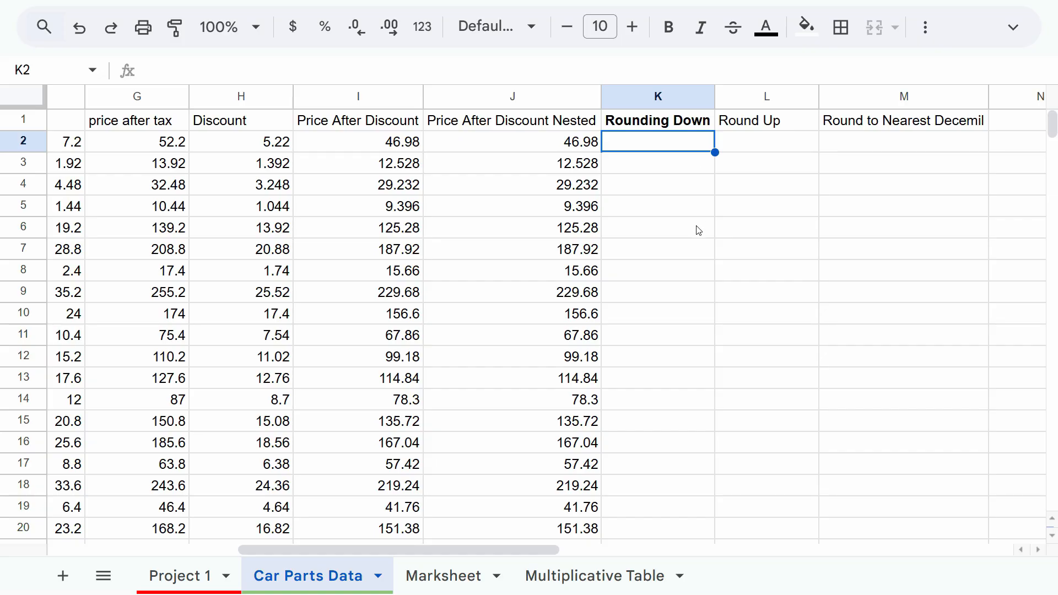
text(=)
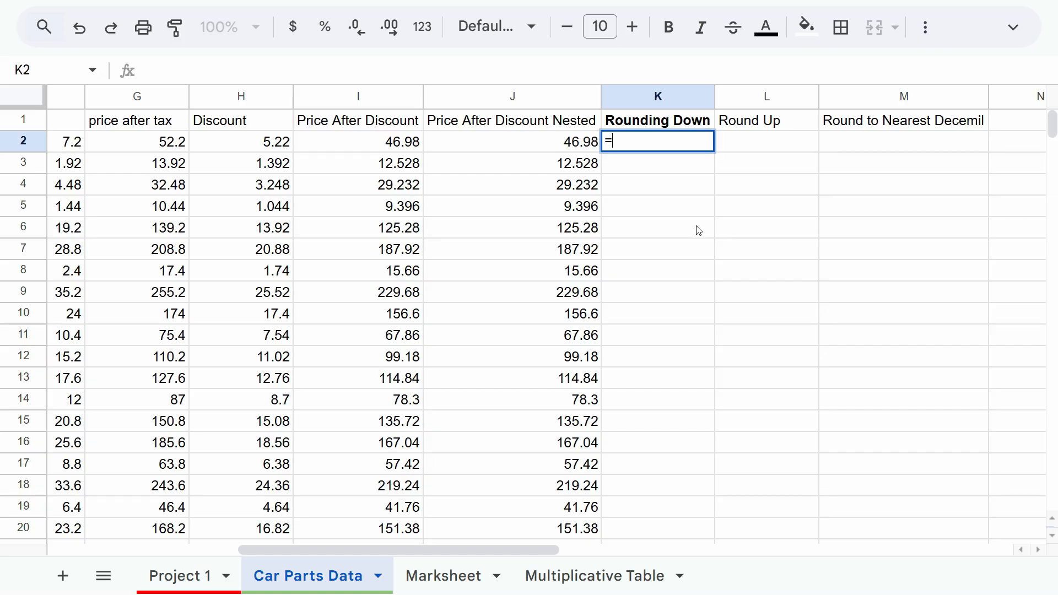
text(roun)
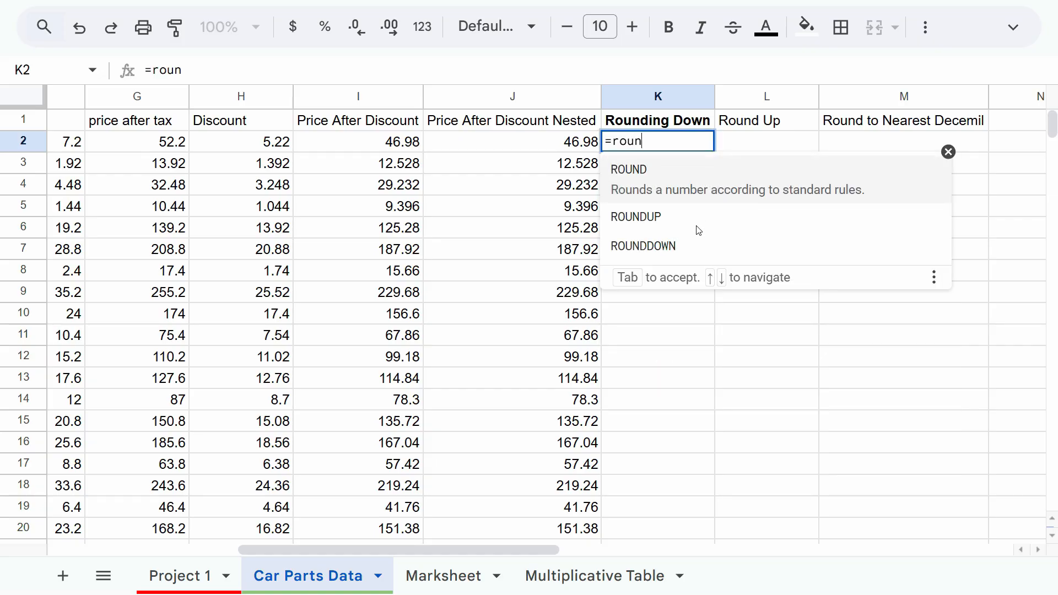
click(667, 246)
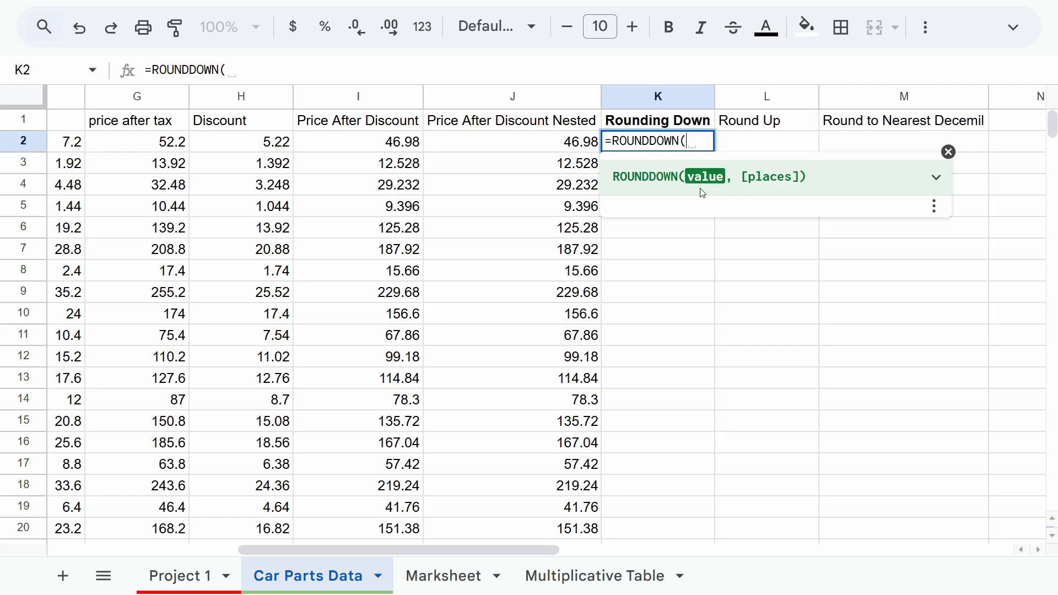
click(561, 143)
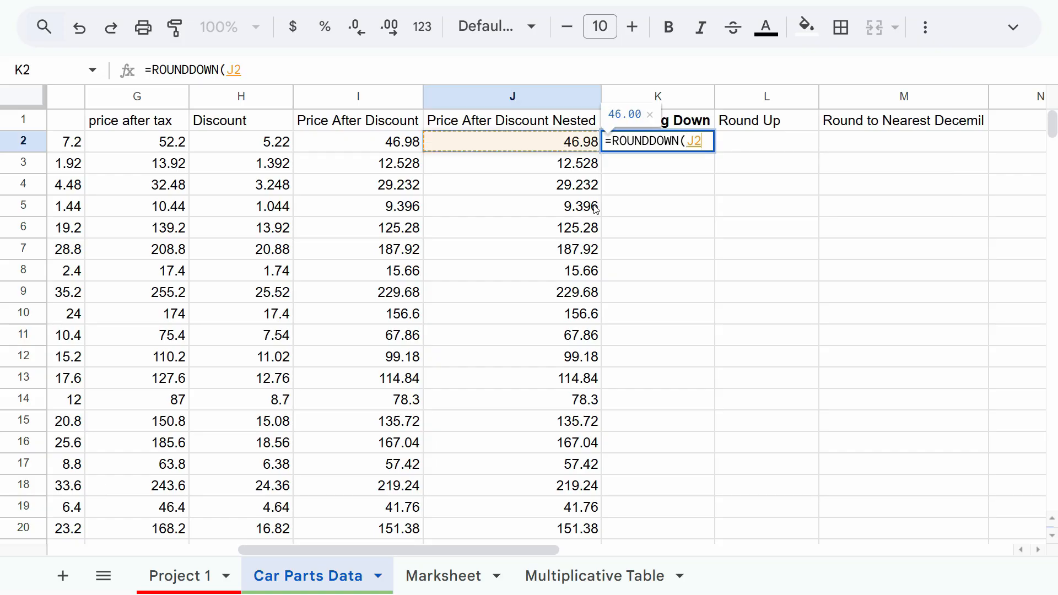
text(,)
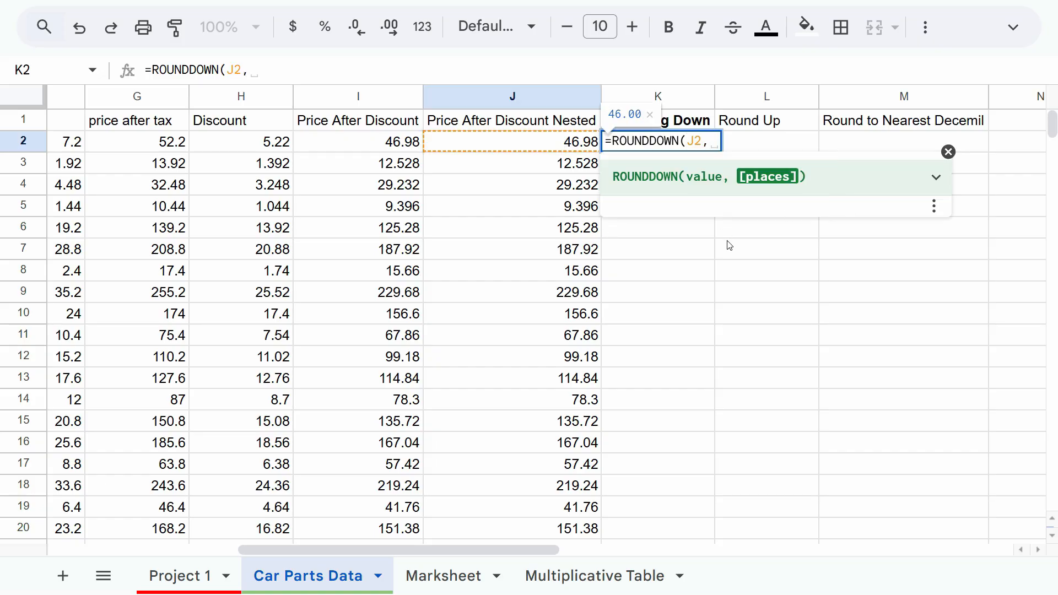
text(1)
key(Return)
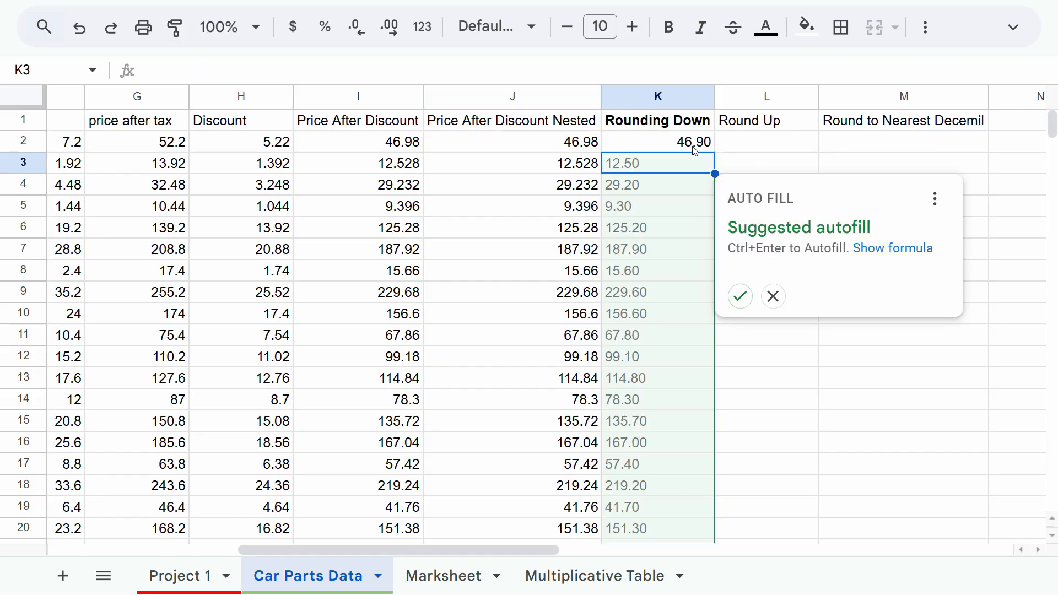
click(741, 297)
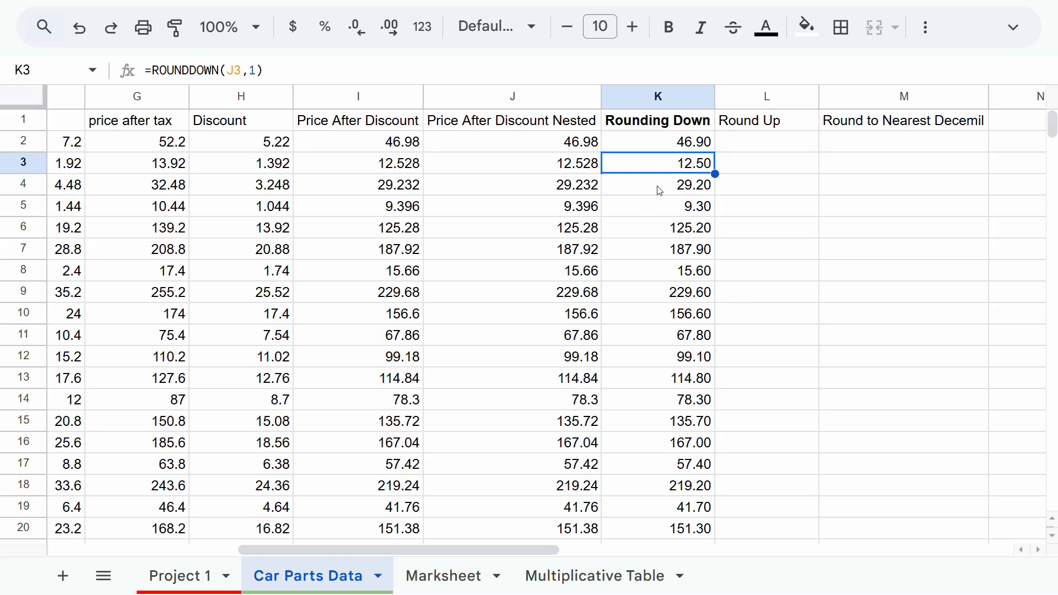
- Compare the nested discount prices with the rounded-down values and review the value and places arguments of the K2 formula
click(577, 172)
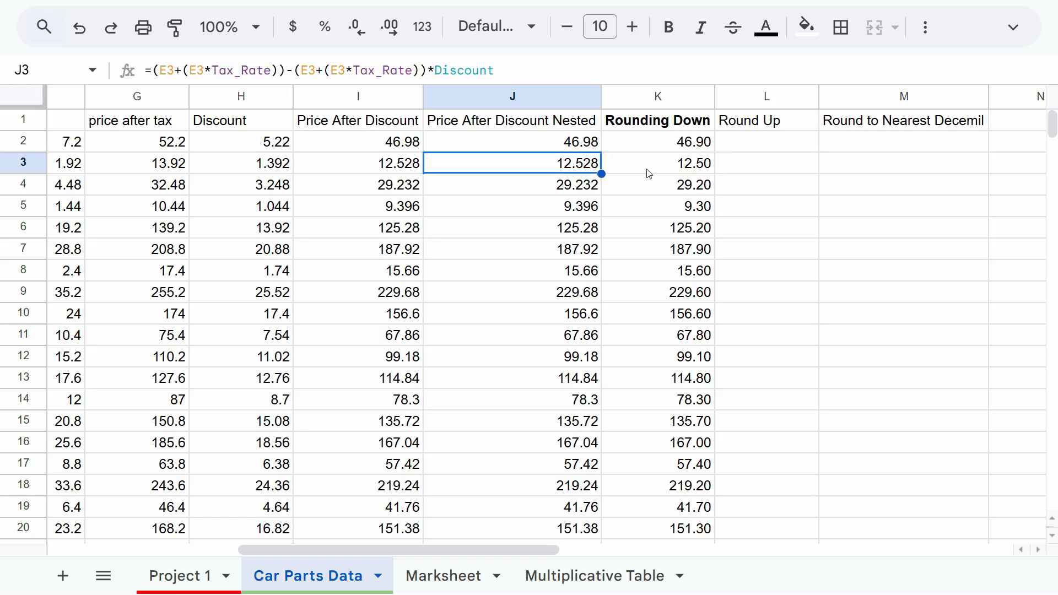
click(634, 175)
click(593, 171)
click(583, 190)
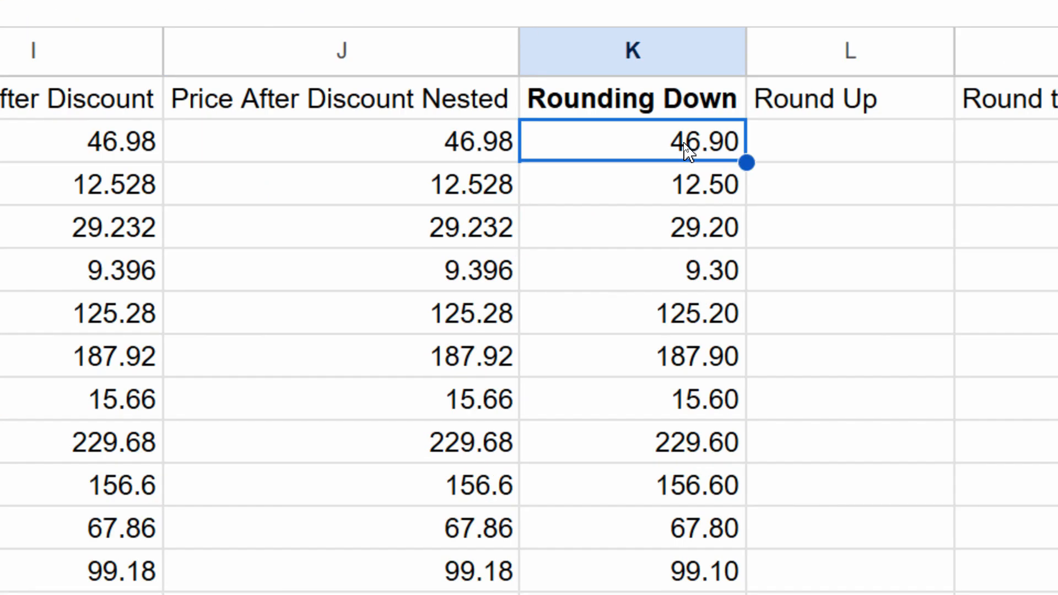
double_click(684, 142)
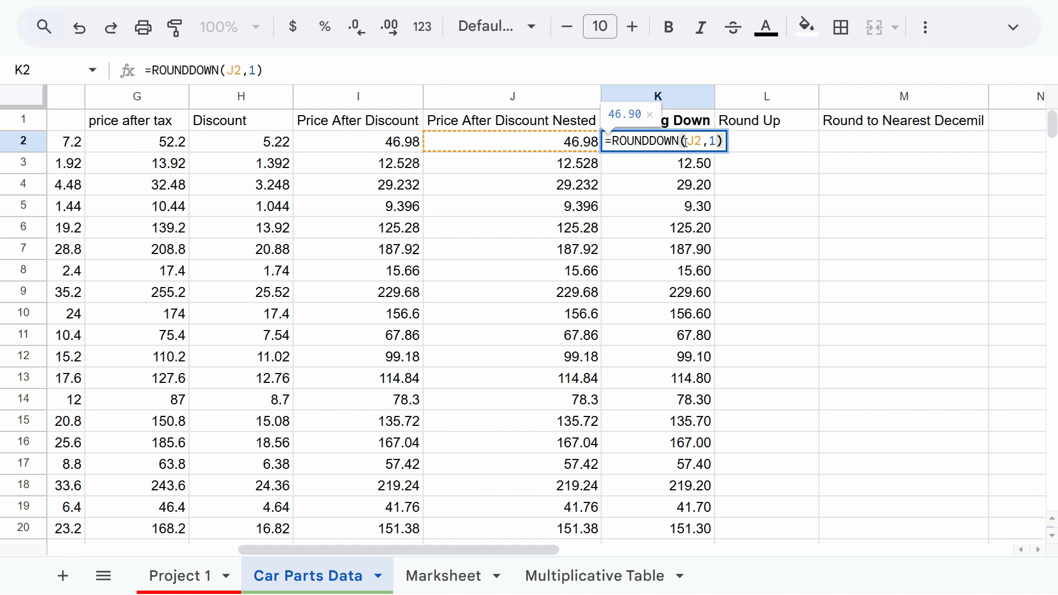
click(698, 142)
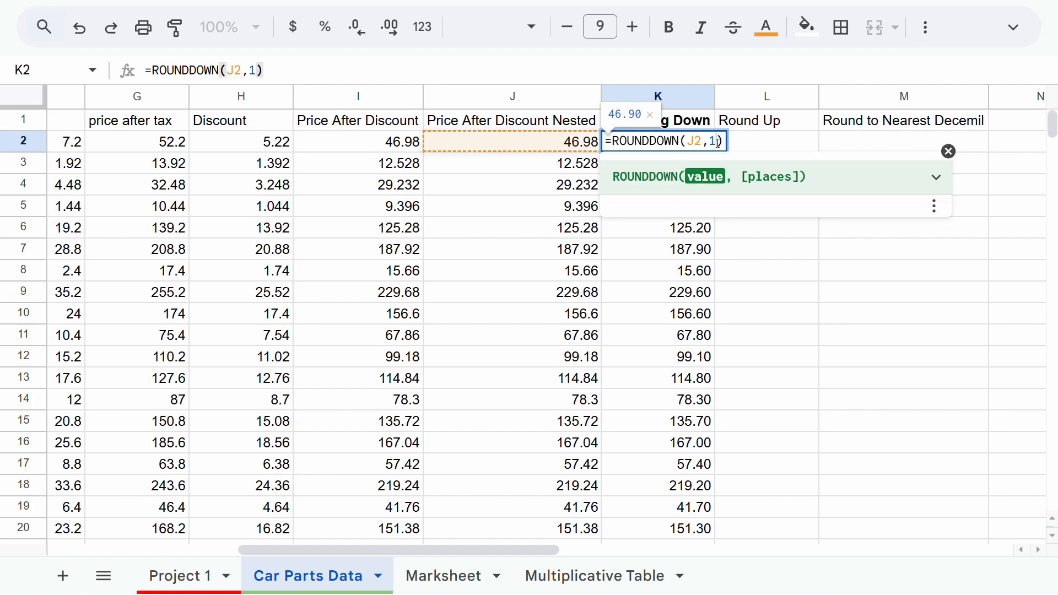
click(717, 143)
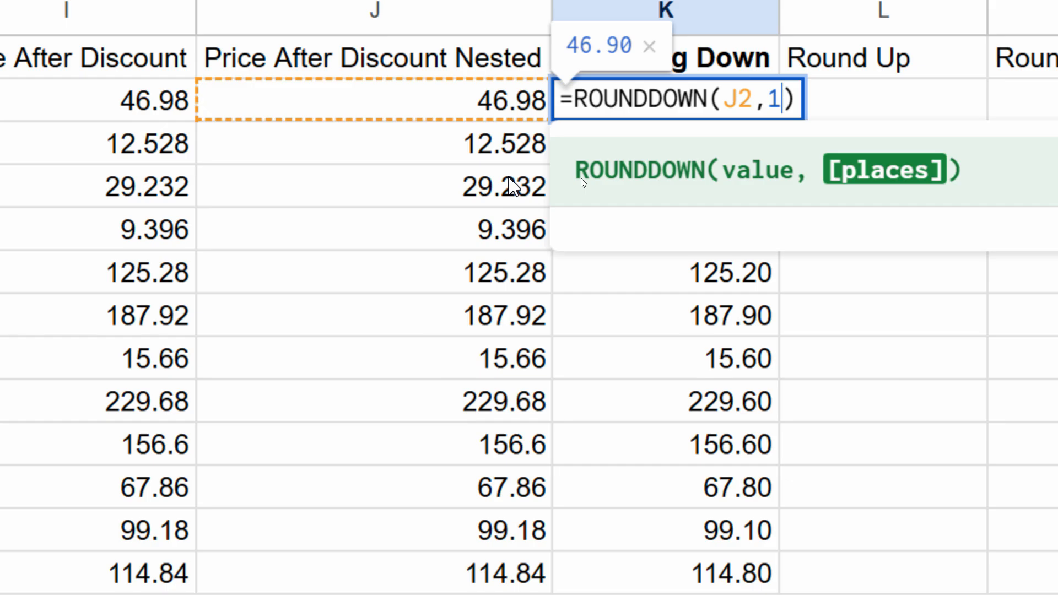
key(Return)
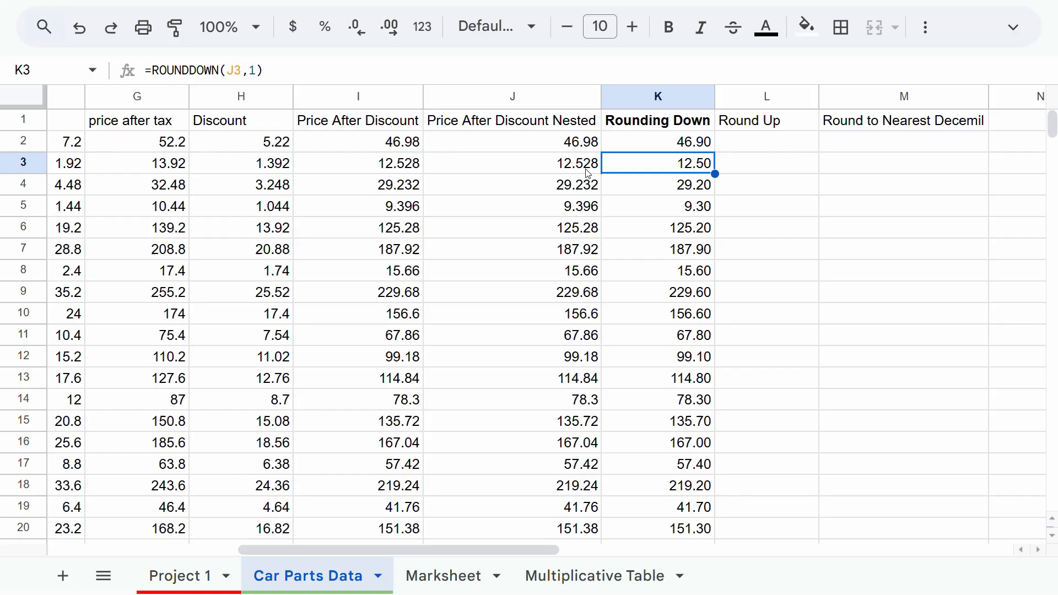
click(587, 172)
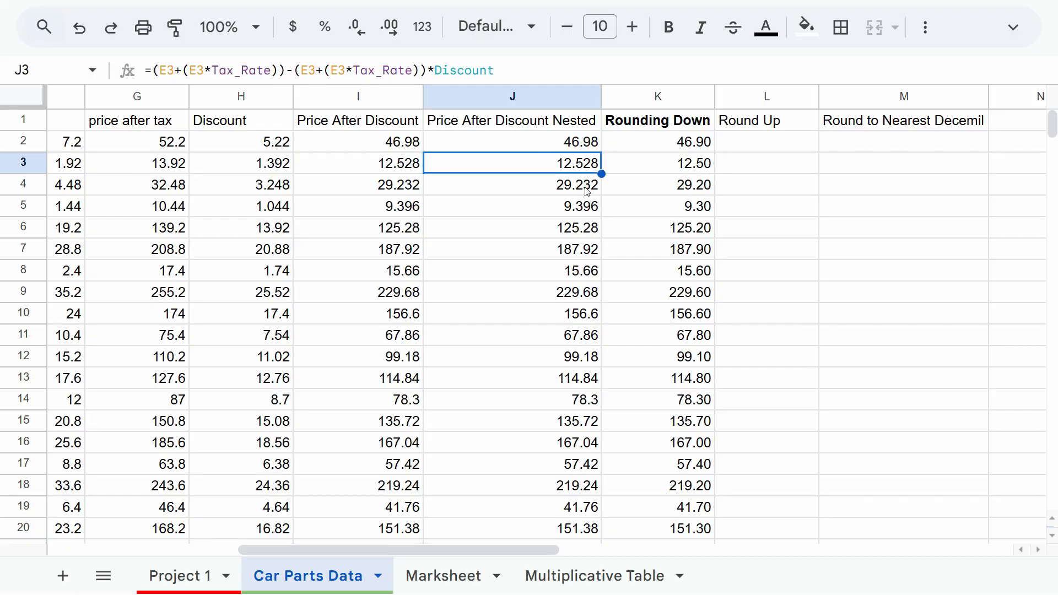
click(587, 190)
click(588, 211)
click(710, 212)
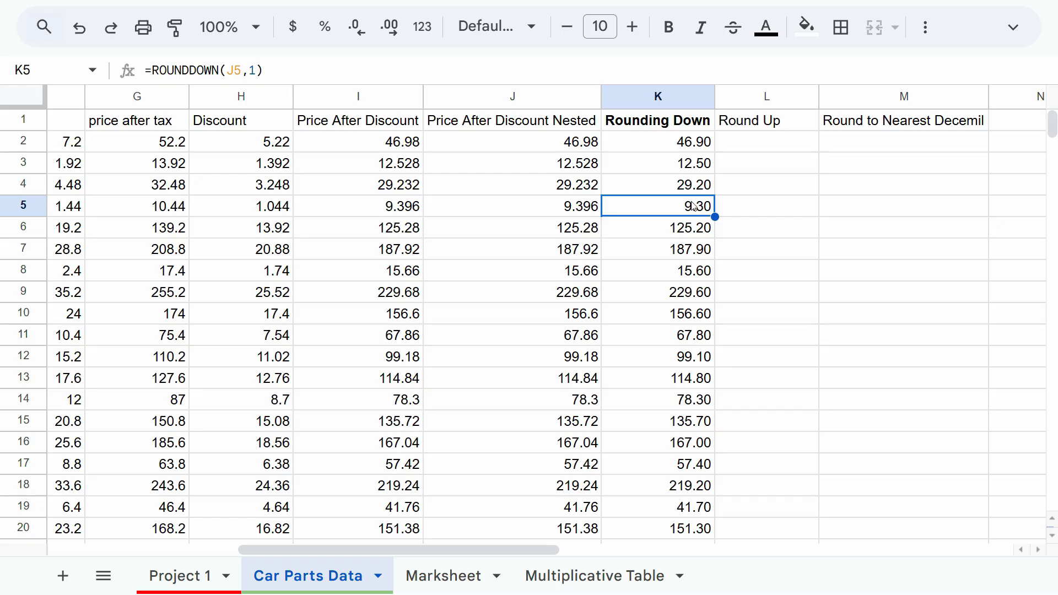
- Set the places argument of the ROUNDDOWN formula in K2 to 0.5 and fill it down to K21
double_click(705, 143)
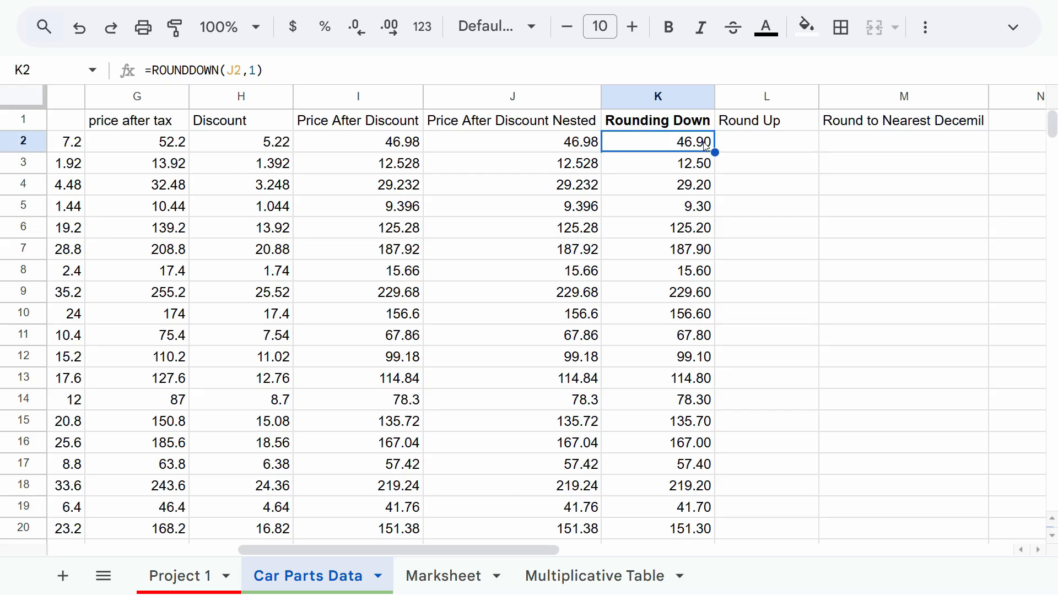
click(717, 141)
key(BackSpace)
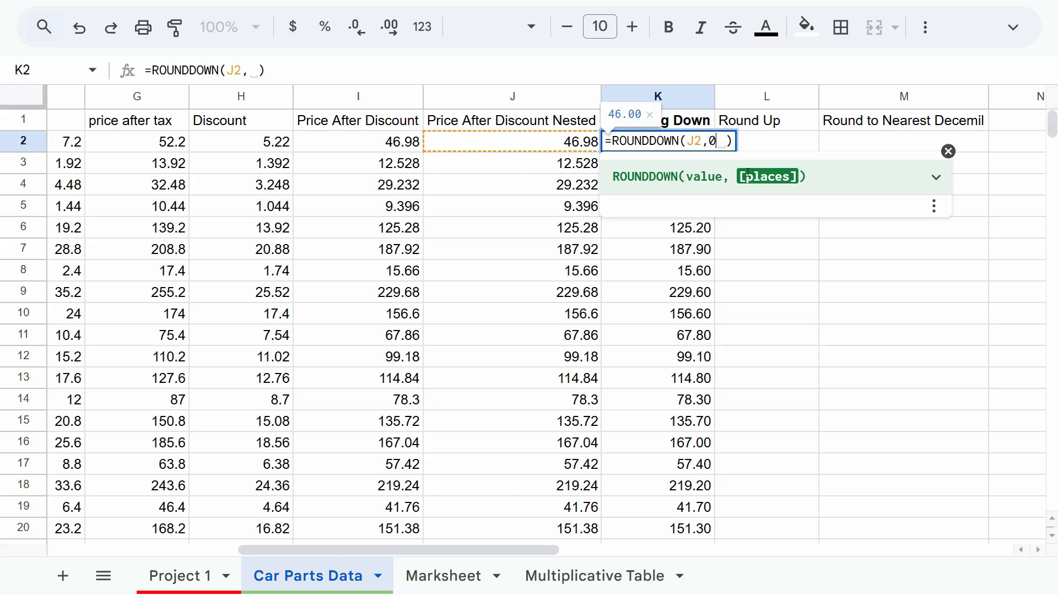
text(0.5)
key(Return)
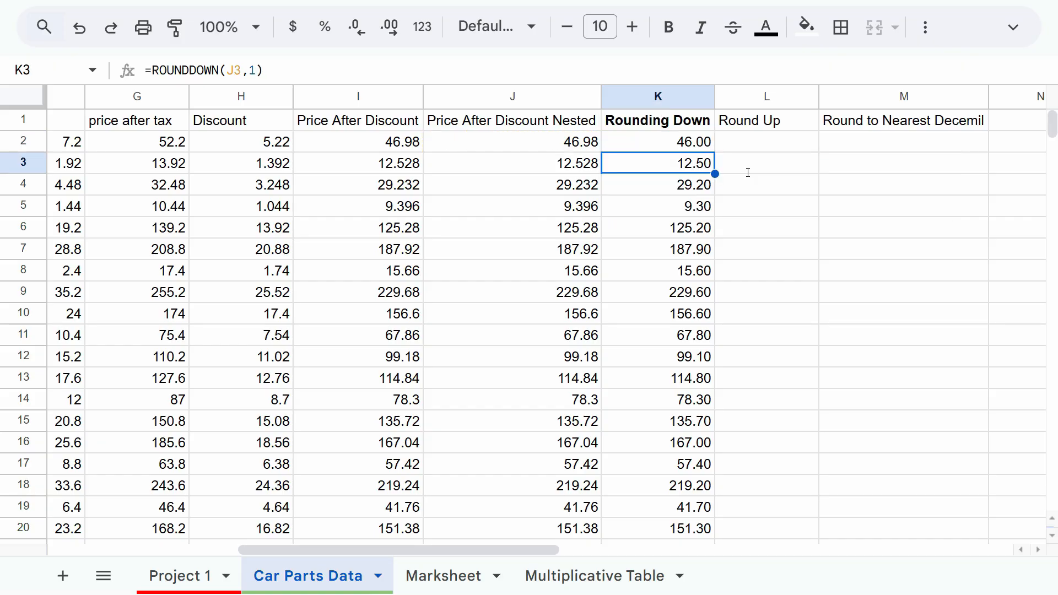
key(Up)
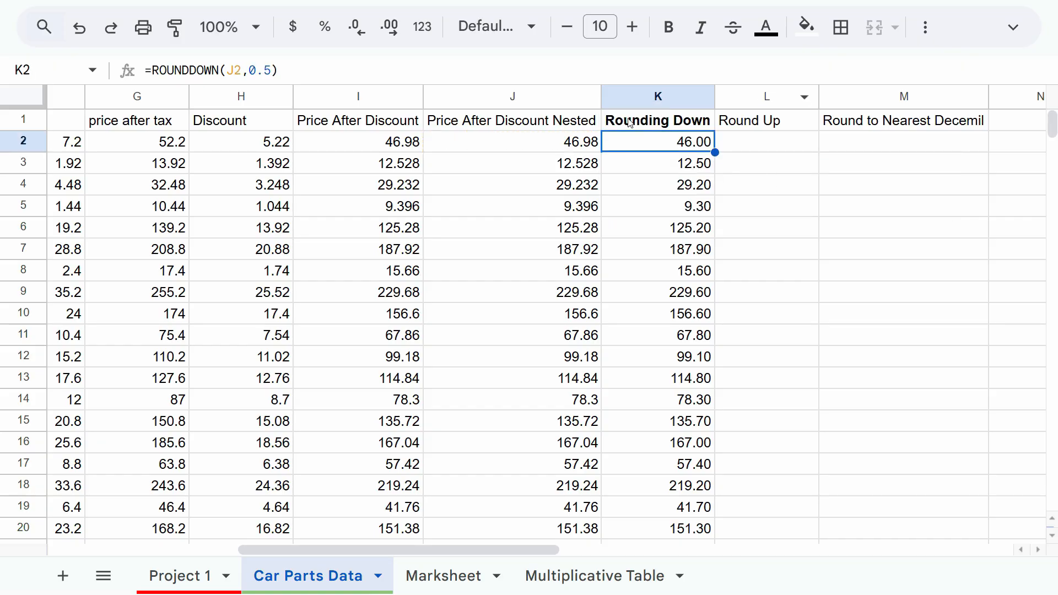
click(576, 150)
key(Right)
key(Return)
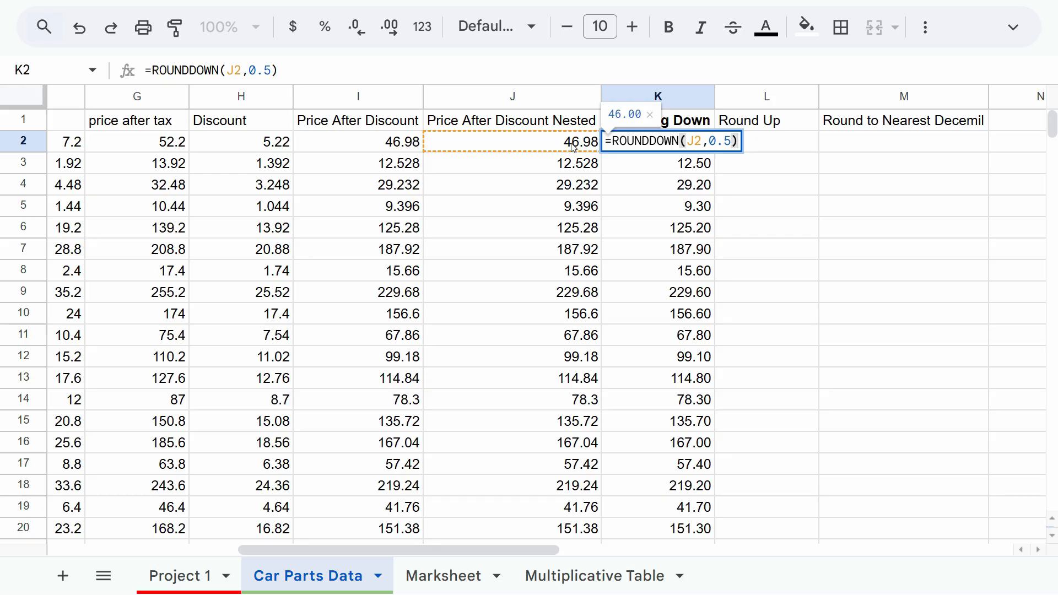
key(Escape)
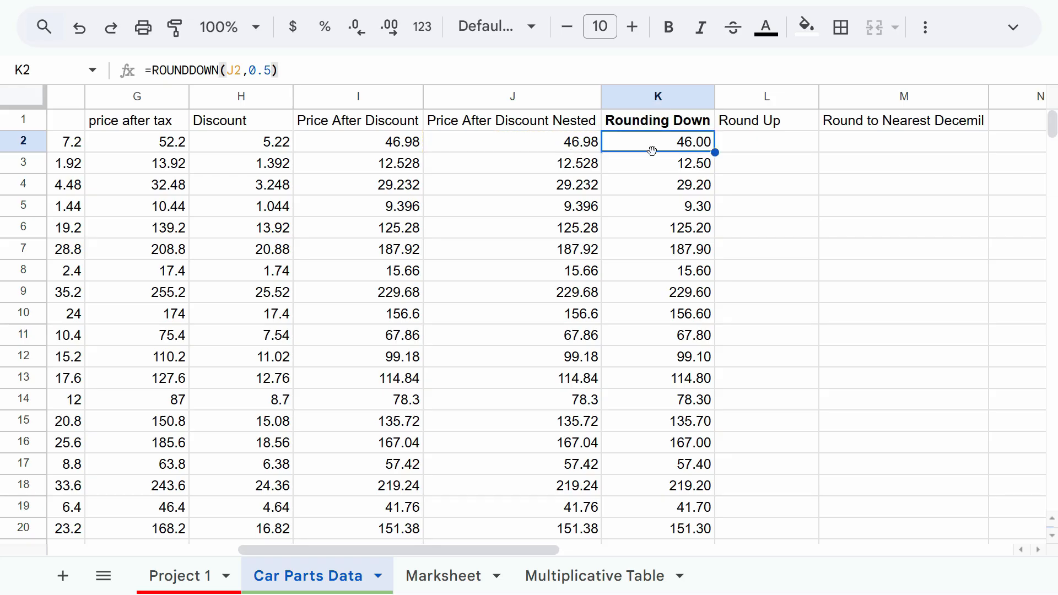
drag(715, 153, 715, 545)
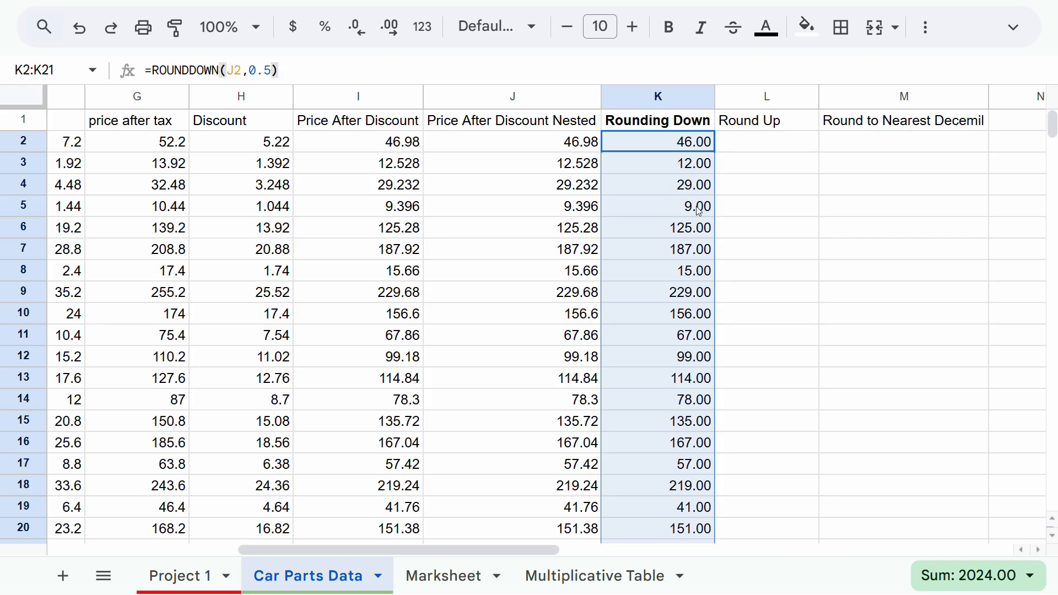
- Compare the row 5 price with its rounded-down value and open the places argument of the K2 formula
click(575, 209)
click(664, 210)
click(684, 141)
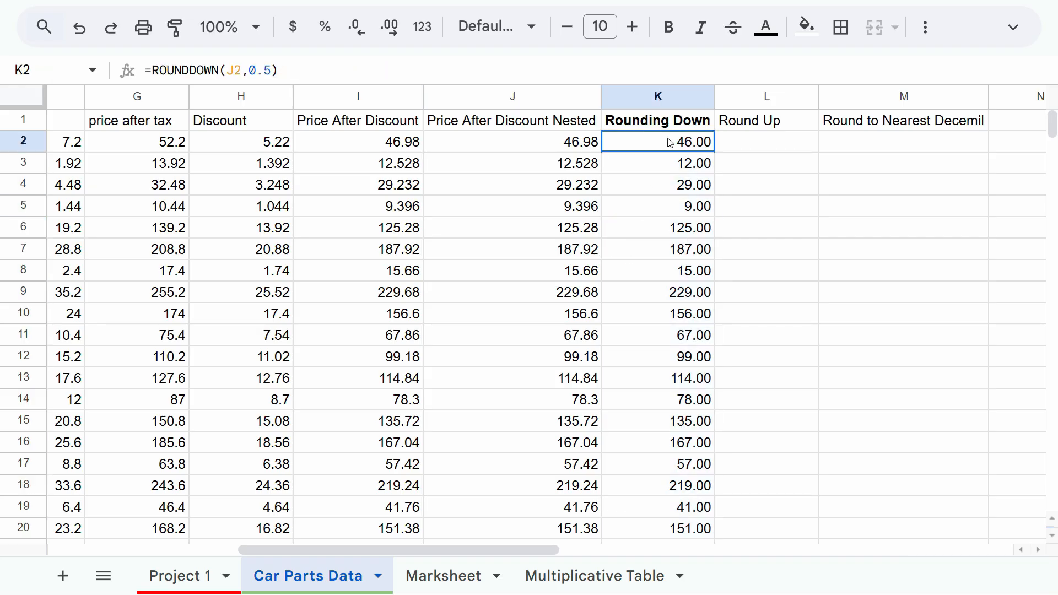
double_click(712, 143)
drag(713, 142, 709, 143)
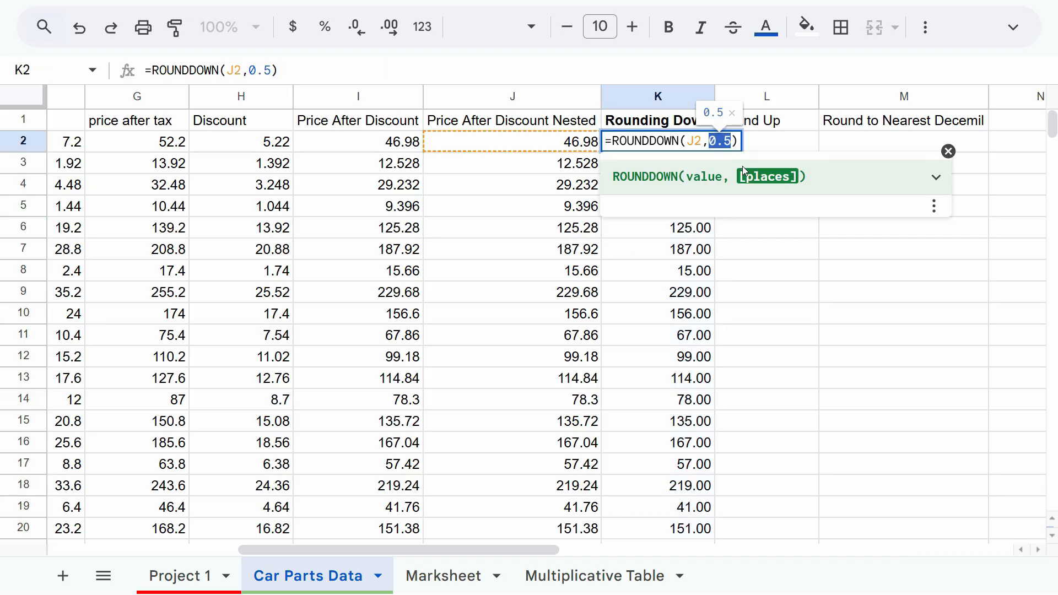
key(Return)
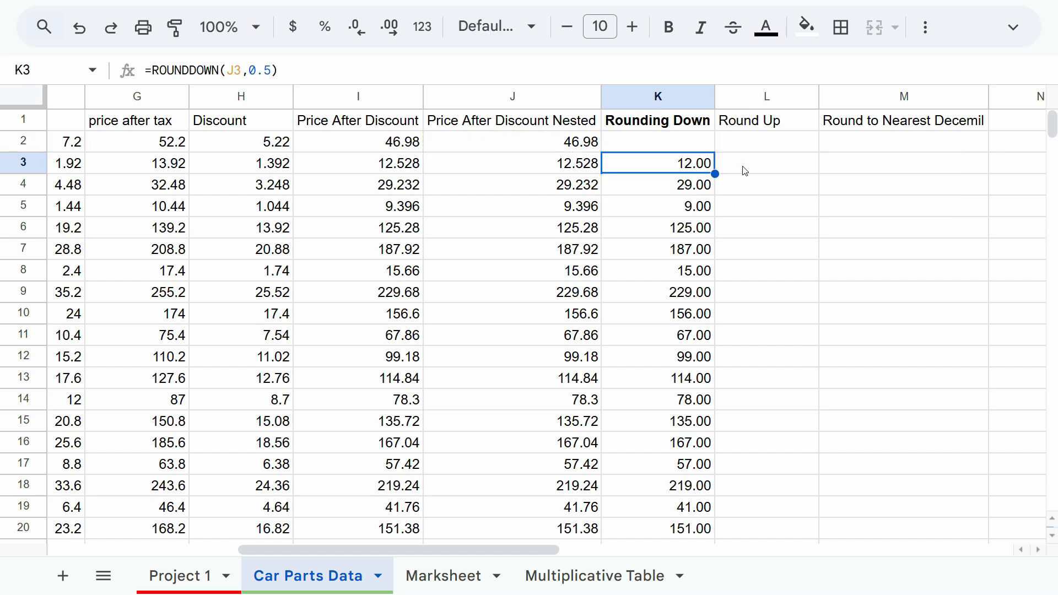
- Try to fill the ROUNDDOWN formula from K2 down into the cell below
click(684, 147)
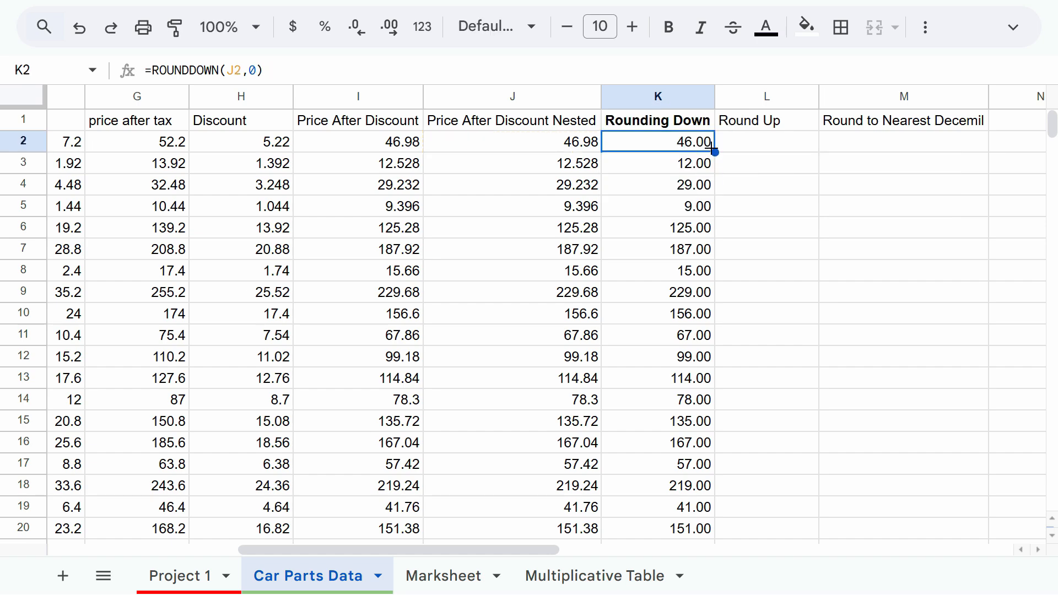
drag(714, 151, 715, 161)
key(ctrl+z)
- Compare the nested discount prices in J2 and J3 with the rounded-down values and check the Round Up and Round to Nearest Decemil columns
click(762, 142)
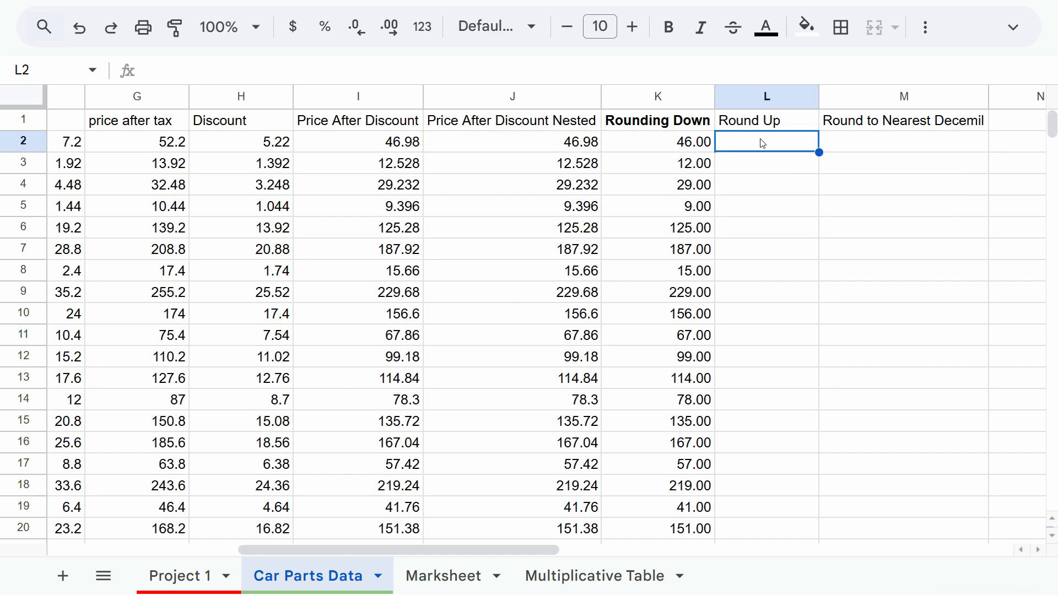
key(Left)
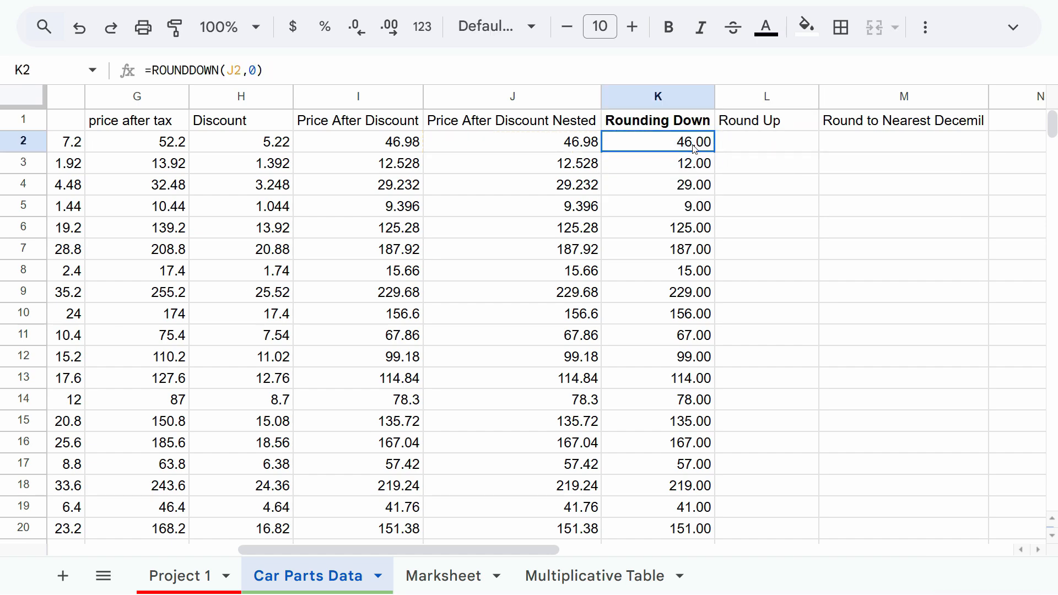
click(587, 145)
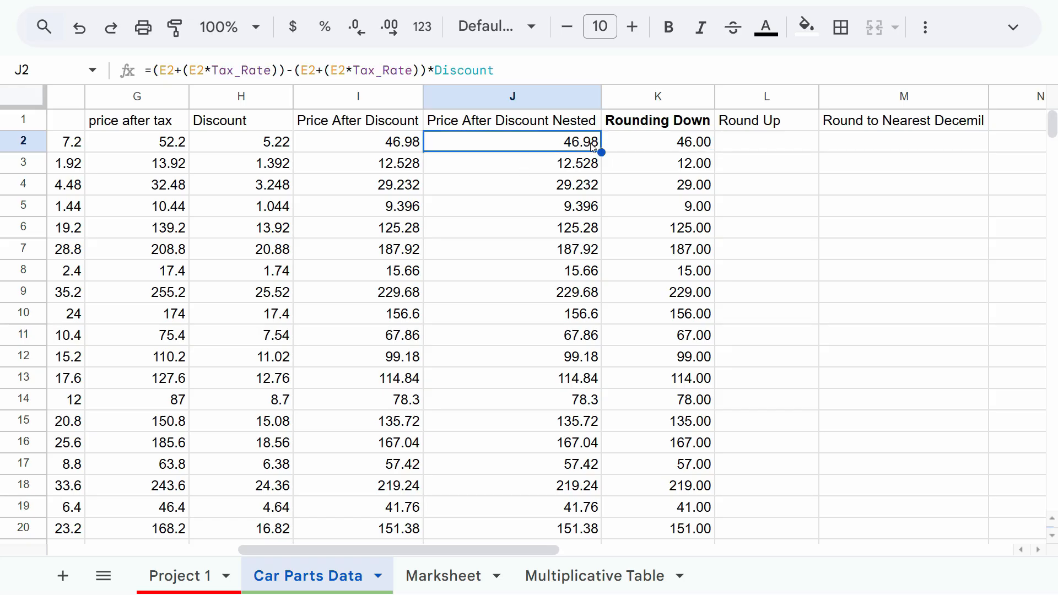
click(589, 173)
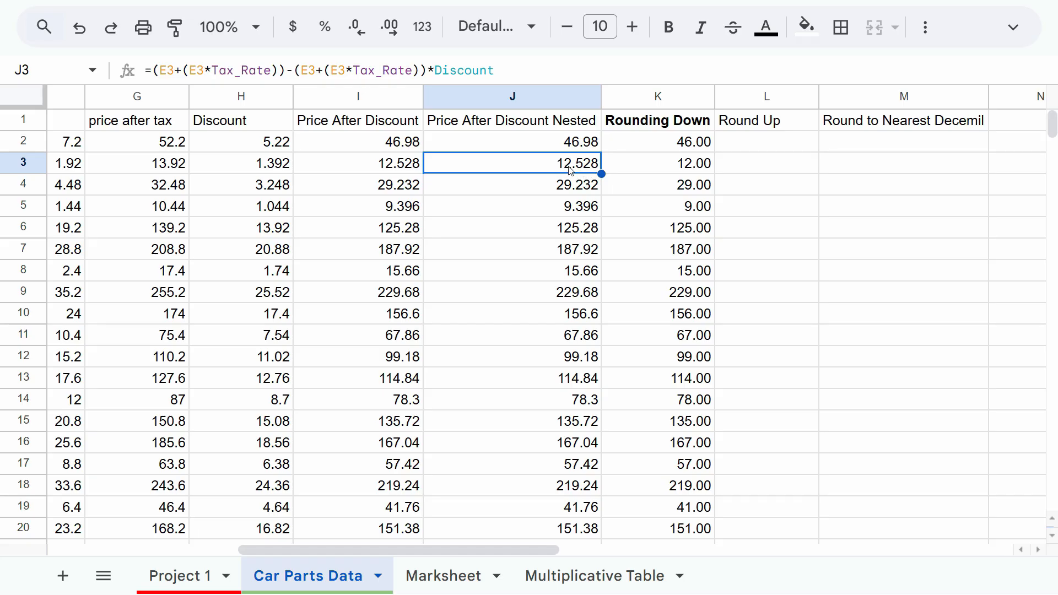
click(689, 141)
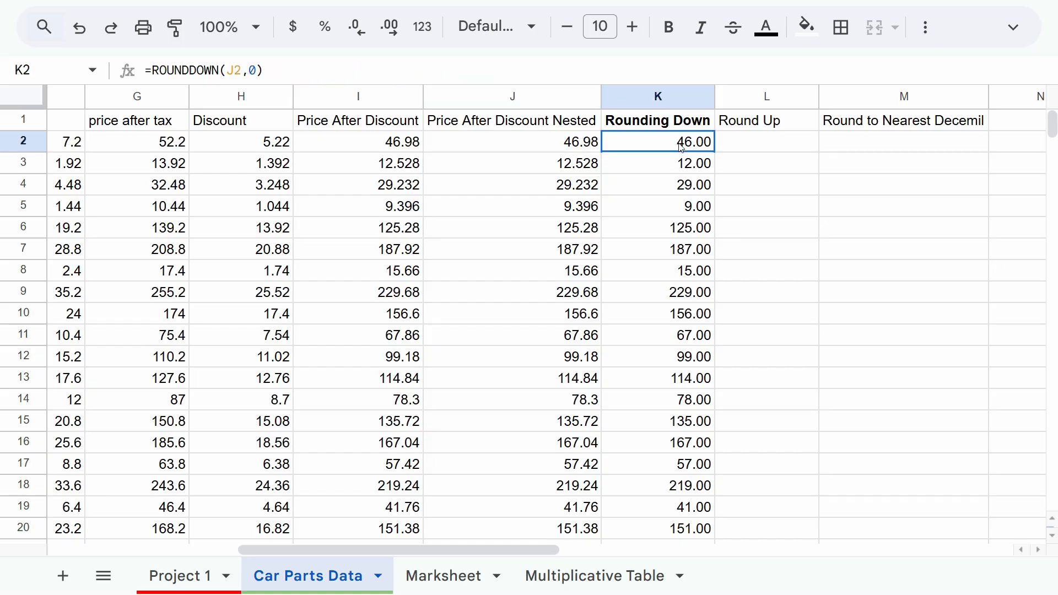
key(Right)
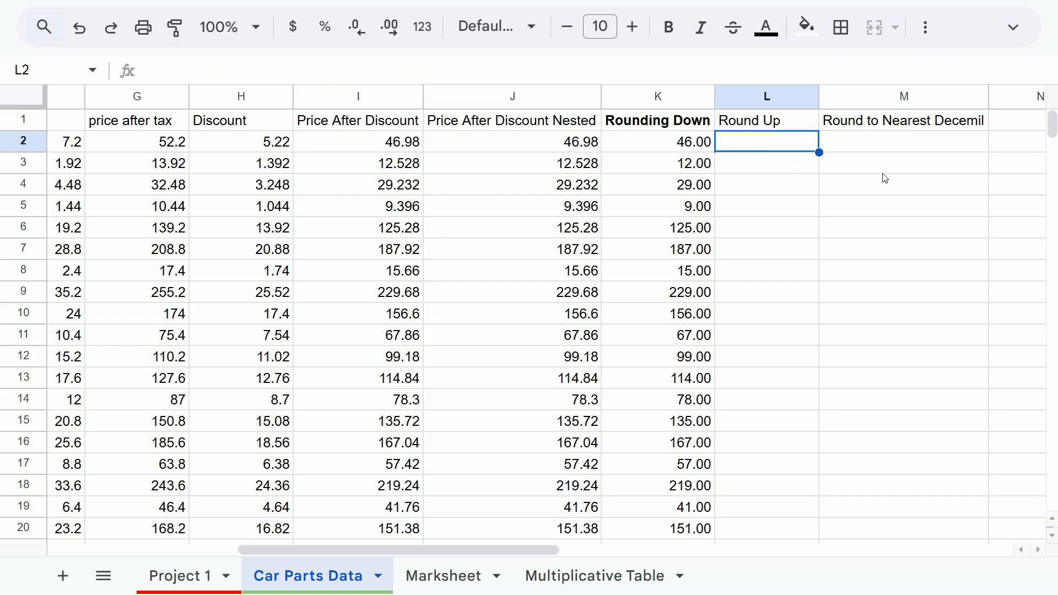
click(942, 124)
click(912, 147)
- Enter =ROUNDUP(J2,1) in L2 under the Round Up header
click(786, 144)
text(=roup)
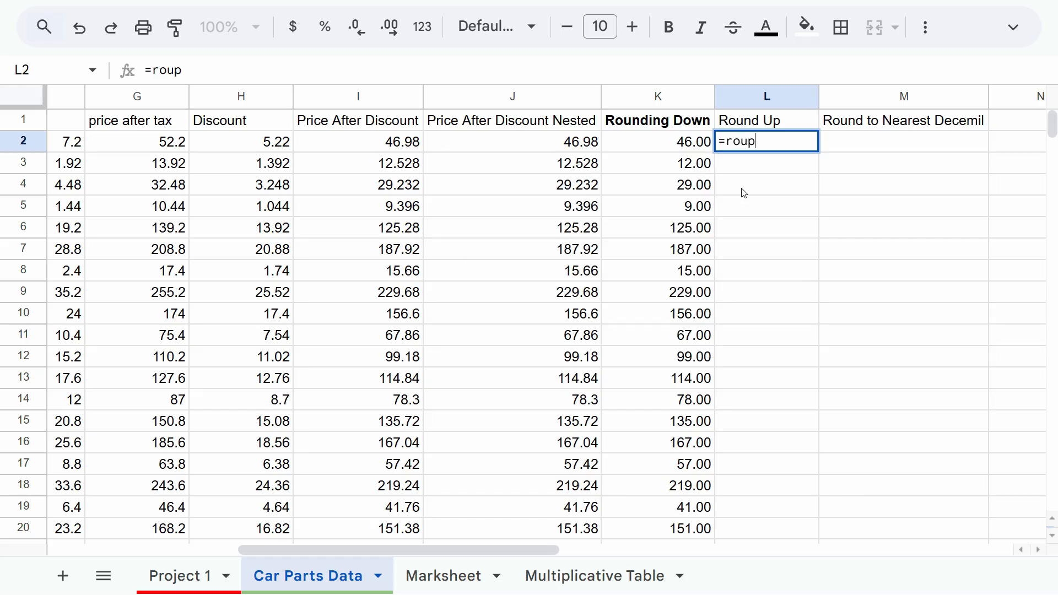
key(BackSpace)
text(nd)
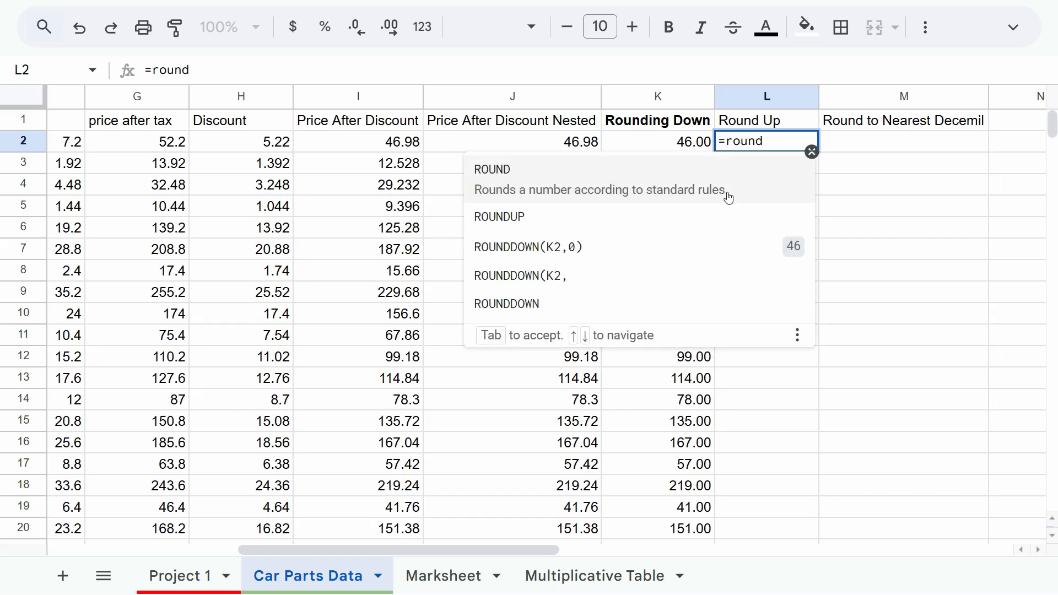
click(595, 215)
click(591, 147)
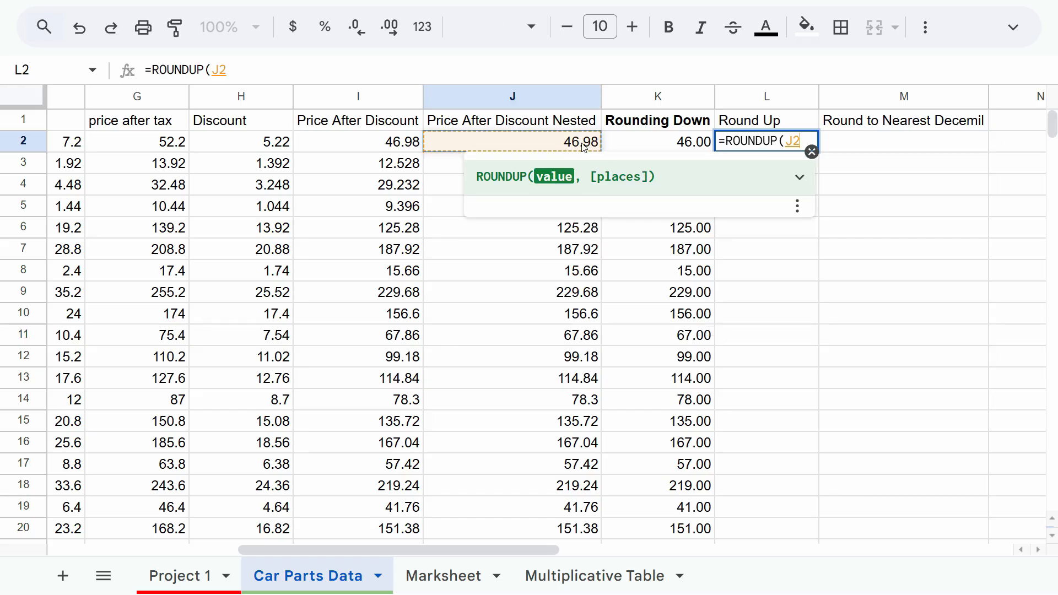
text(,)
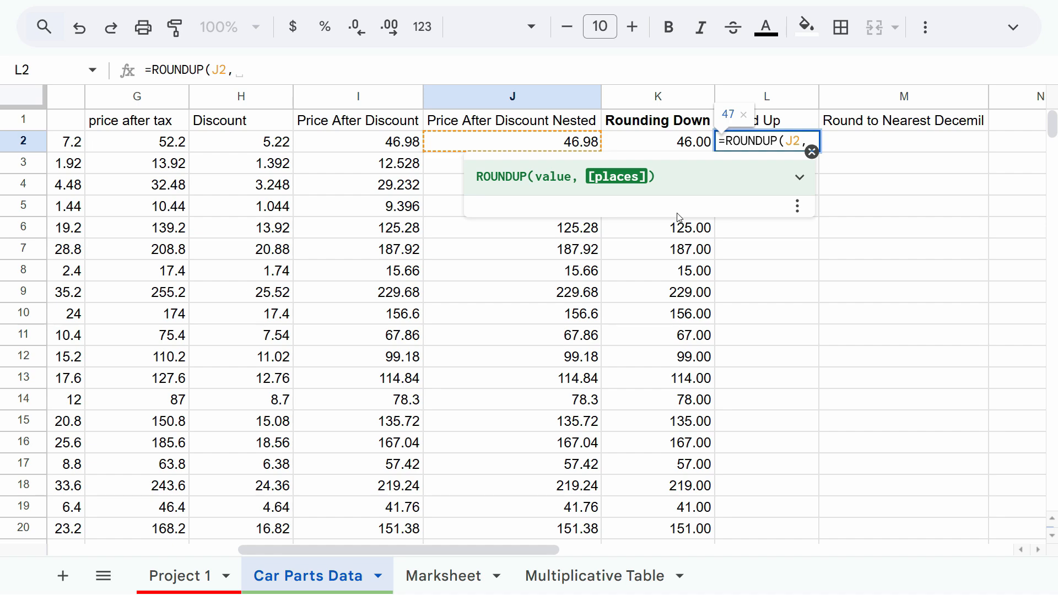
text(1)
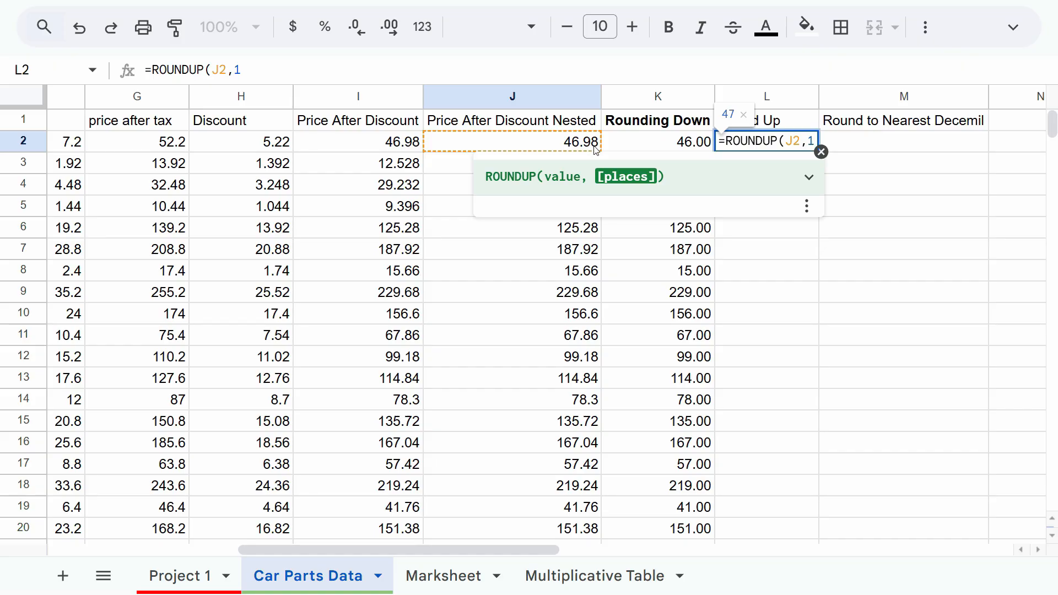
key(Tab)
click(814, 150)
- Check the J2 price and fill the ROUNDUP formula from L2 down the Round Up column
click(575, 148)
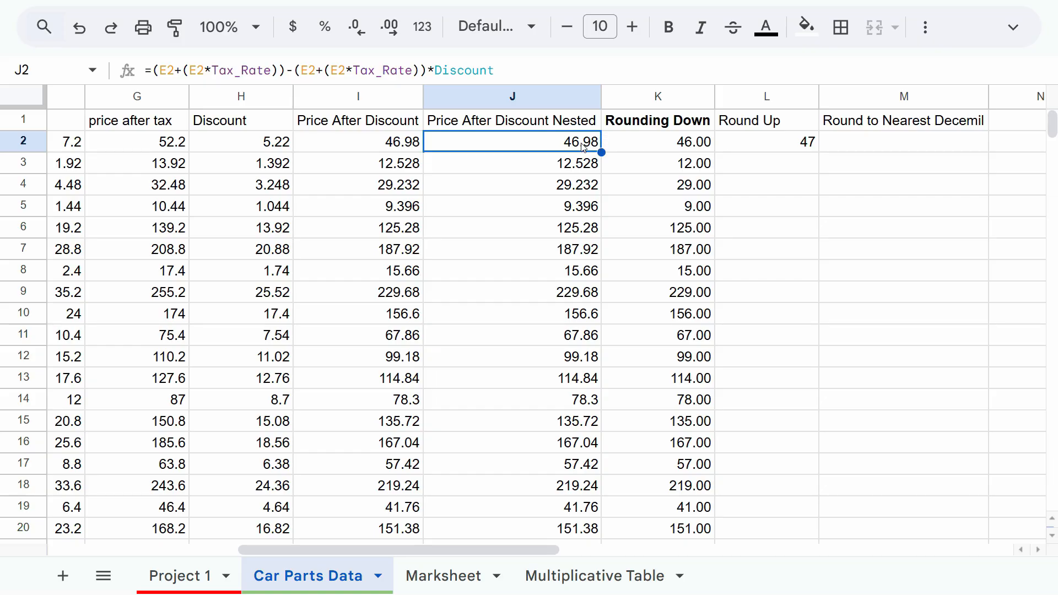
click(786, 147)
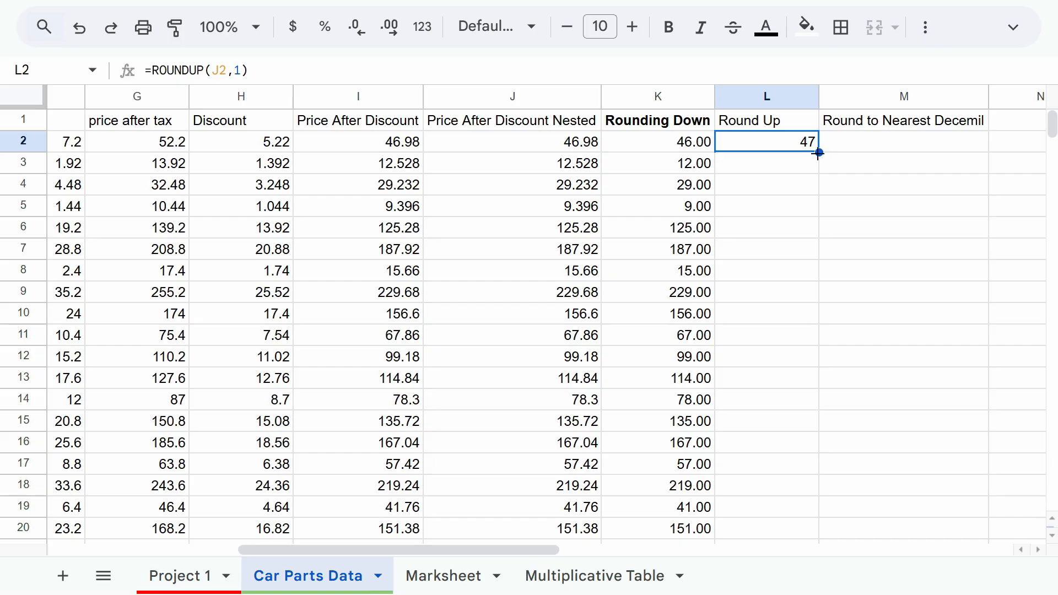
double_click(819, 153)
key(Down)
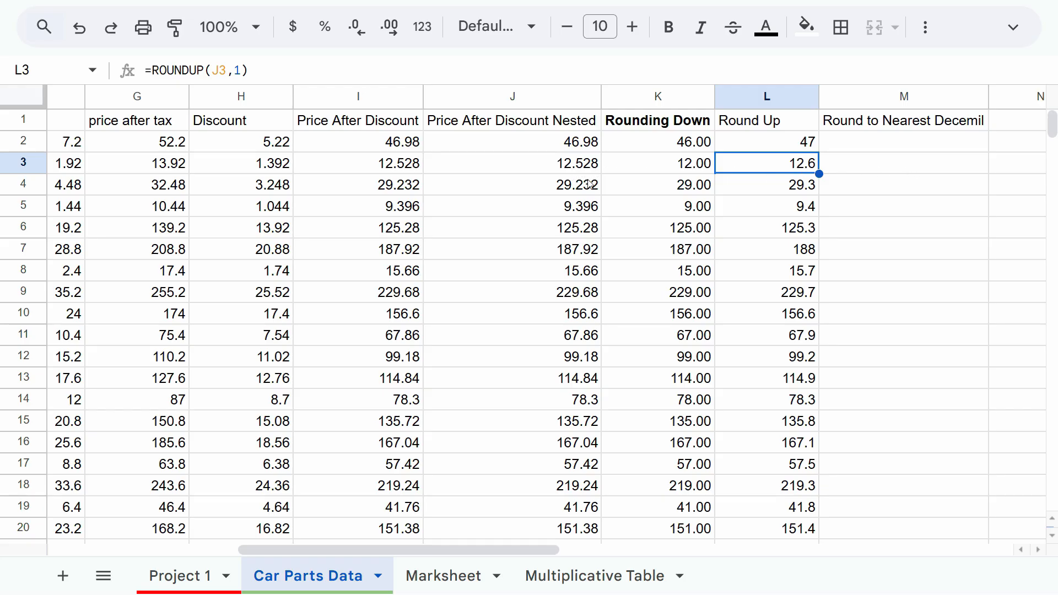
- Compare the nested discount prices in rows 2 to 6 with their rounded-up values at one decimal place
click(592, 168)
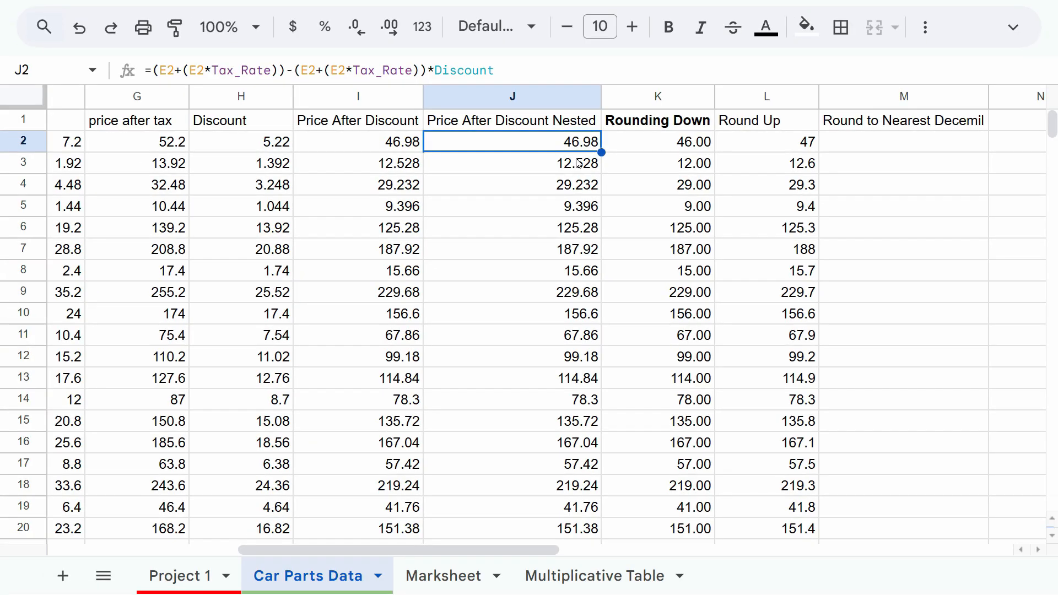
click(576, 168)
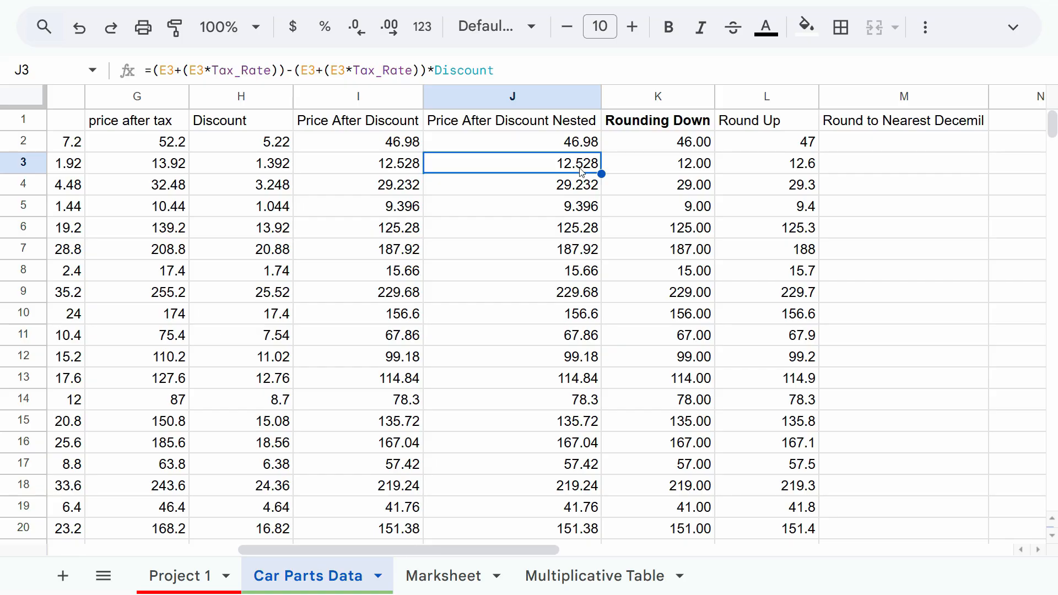
click(581, 192)
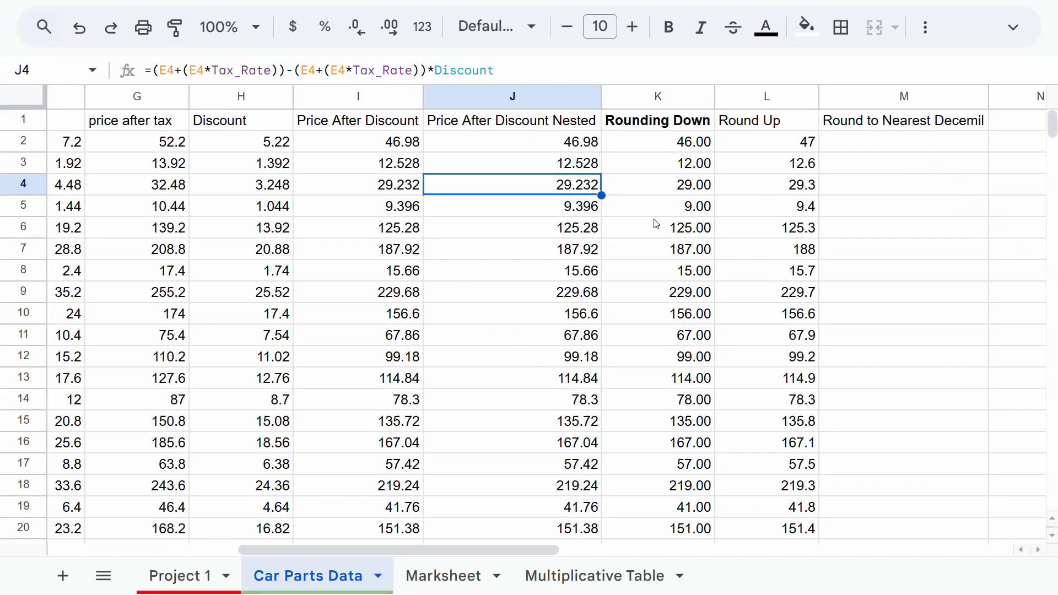
click(583, 235)
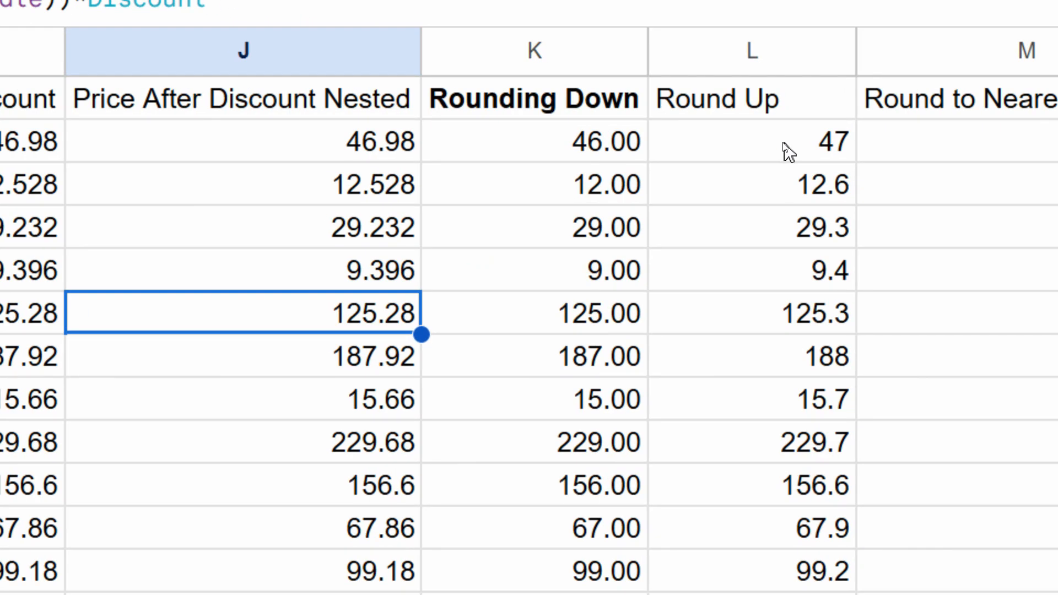
- Set the places argument of the ROUNDUP formula in L2 to 0 and fill it down to L10
double_click(818, 142)
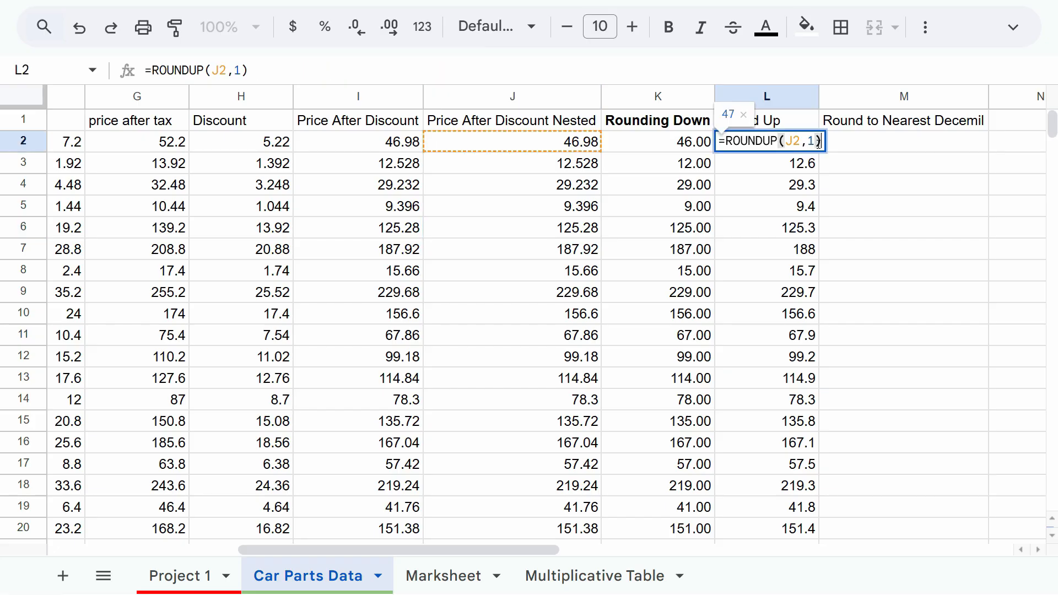
key(BackSpace)
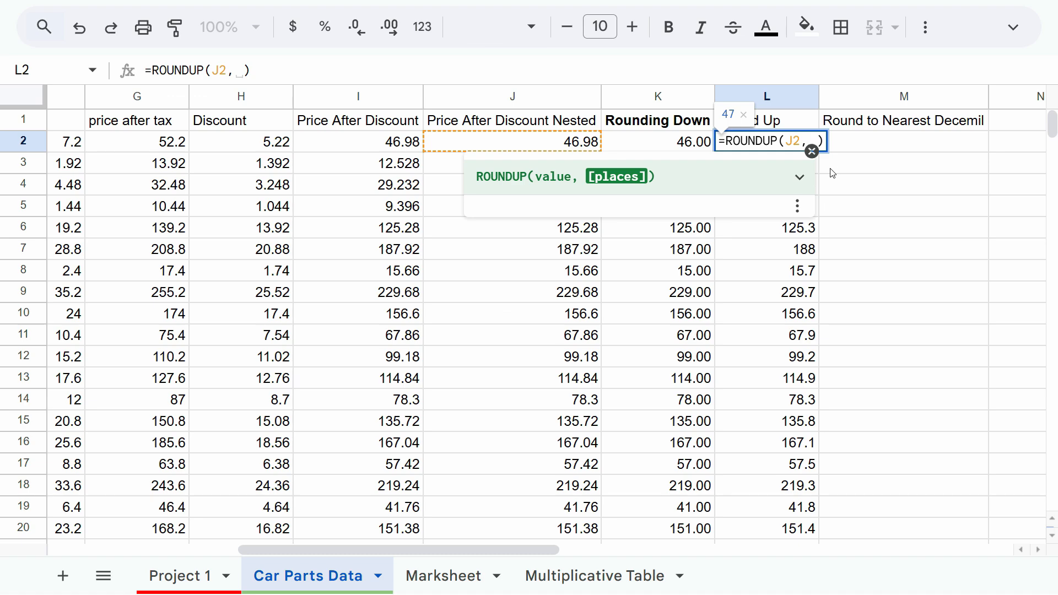
key(Return)
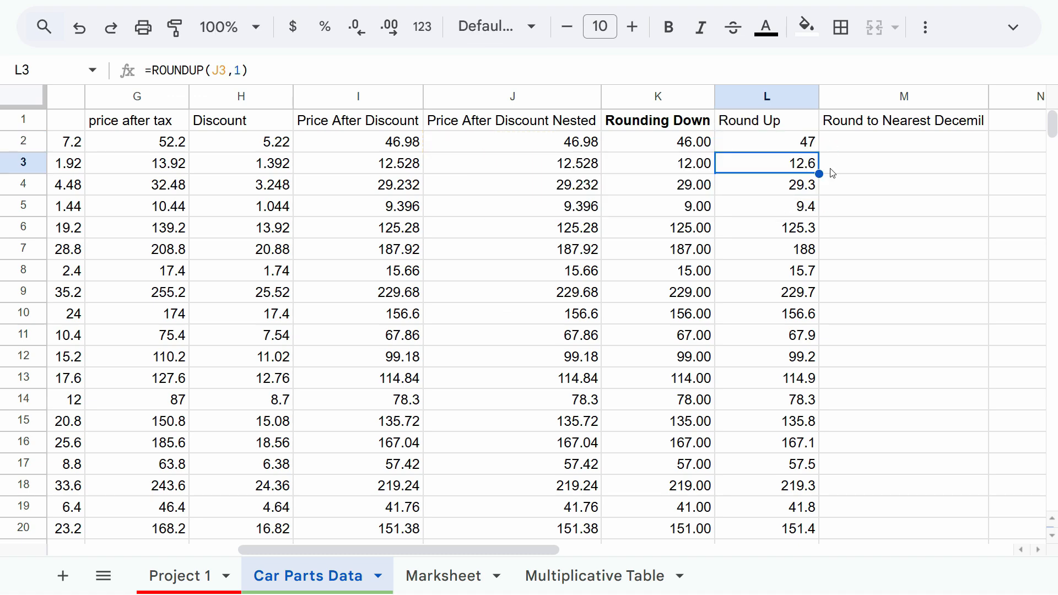
click(801, 148)
drag(817, 152, 815, 163)
drag(815, 163, 815, 320)
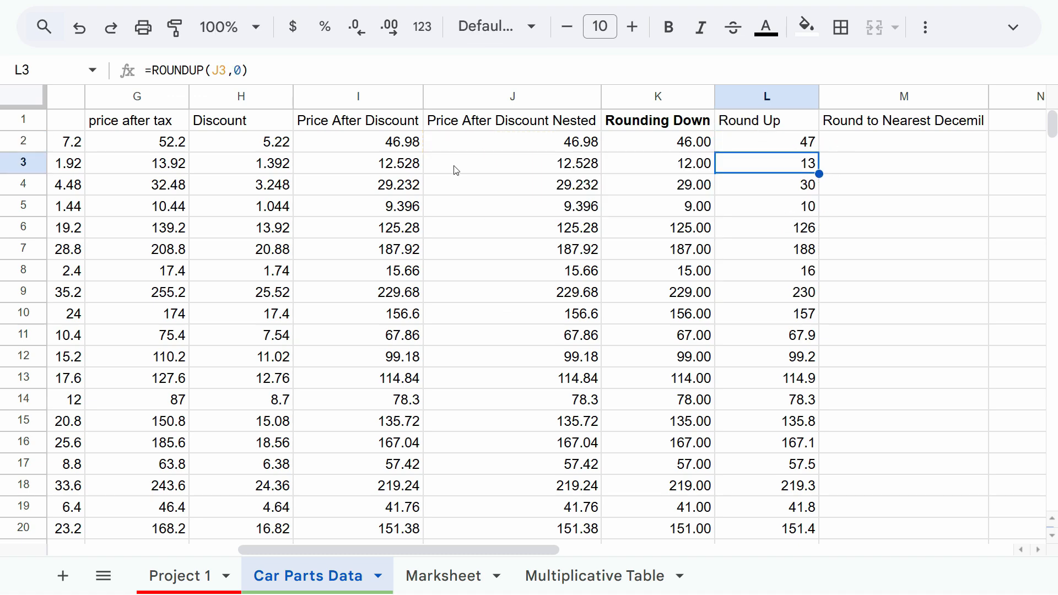
- Compare the nested discount prices in rows 3 to 6 with their whole-number rounded-up values
click(565, 172)
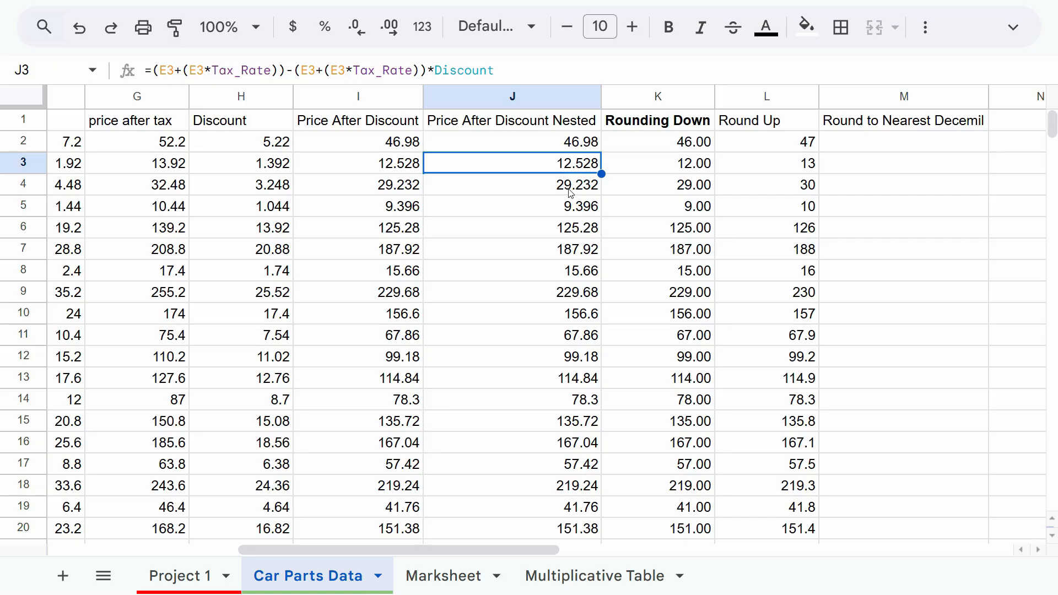
click(570, 192)
click(573, 213)
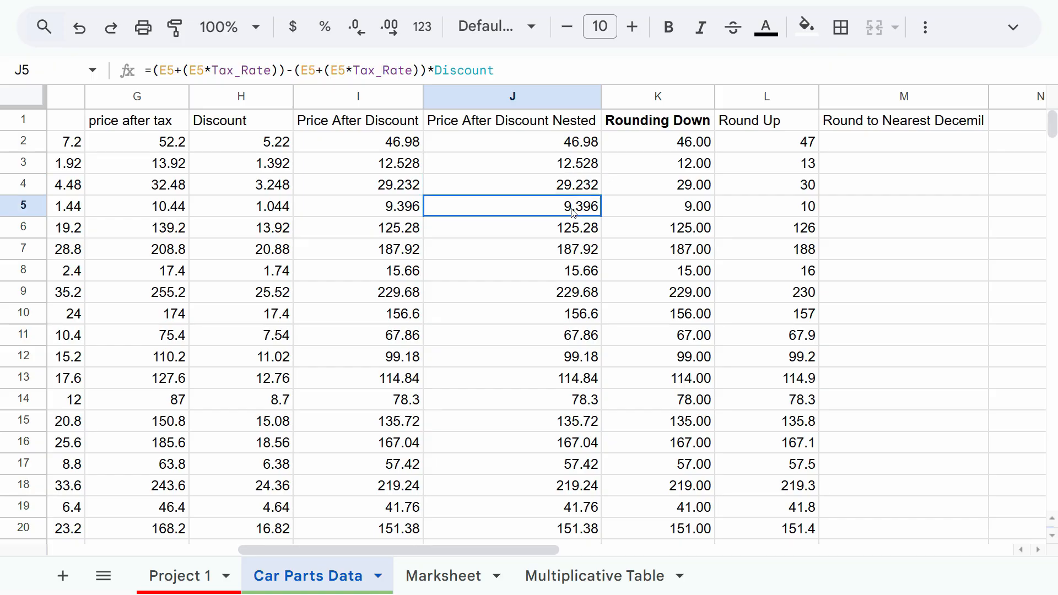
click(573, 234)
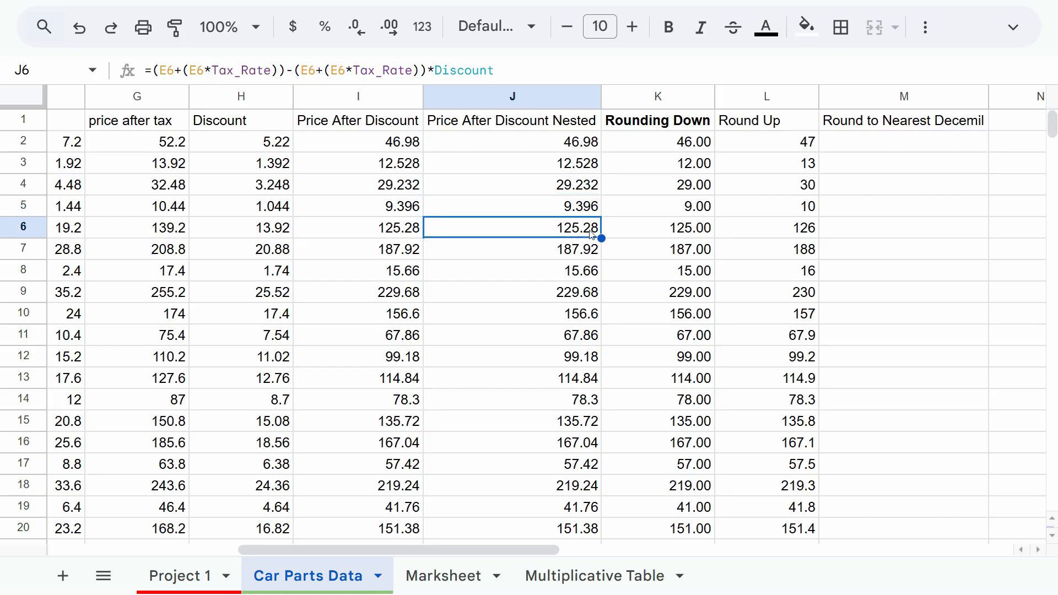
- Enter =ROUND(J2,1) in M2 and accept the suggested autofill for the rest of the Round to Nearest Decemil column
click(867, 145)
text(=roun)
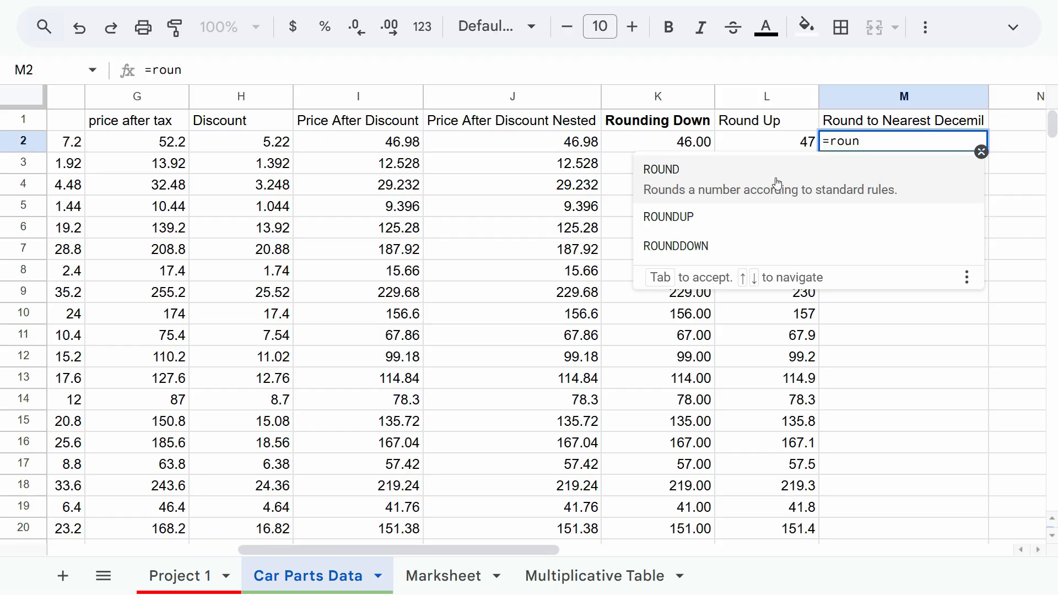
click(865, 201)
click(554, 148)
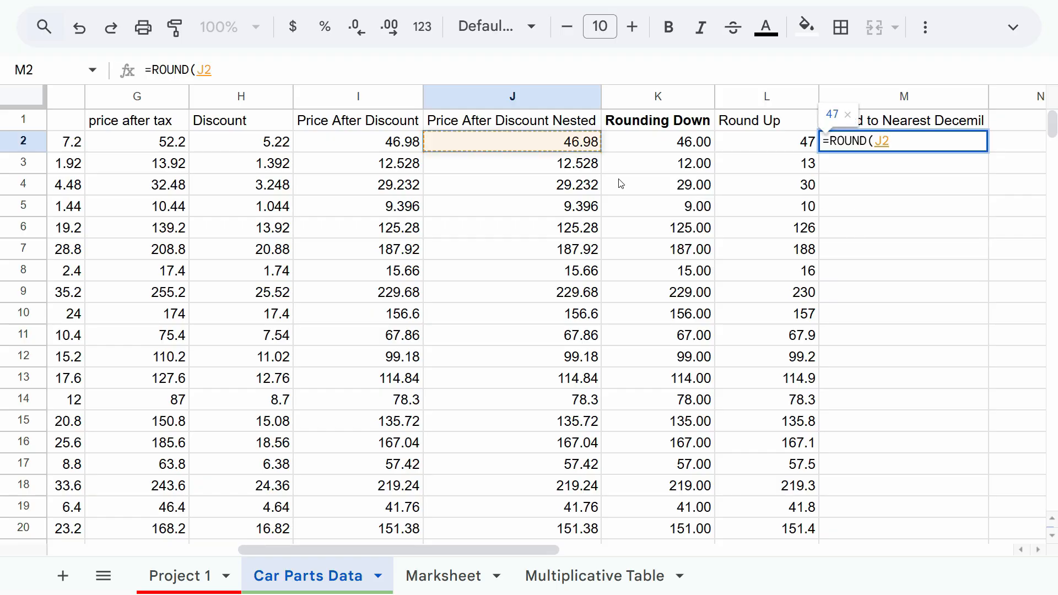
key(BackSpace)
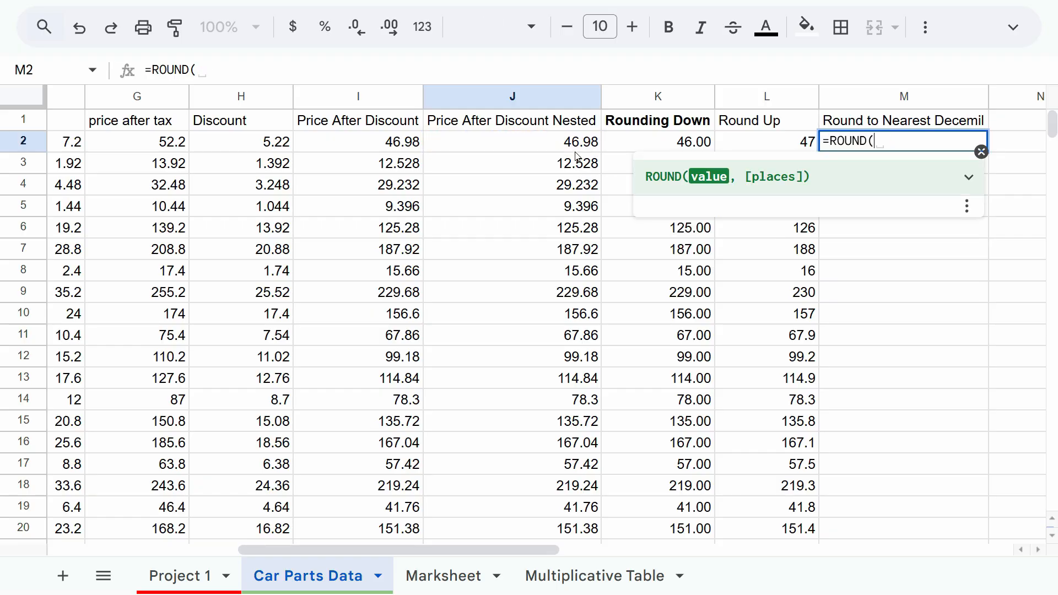
click(576, 150)
text(,)
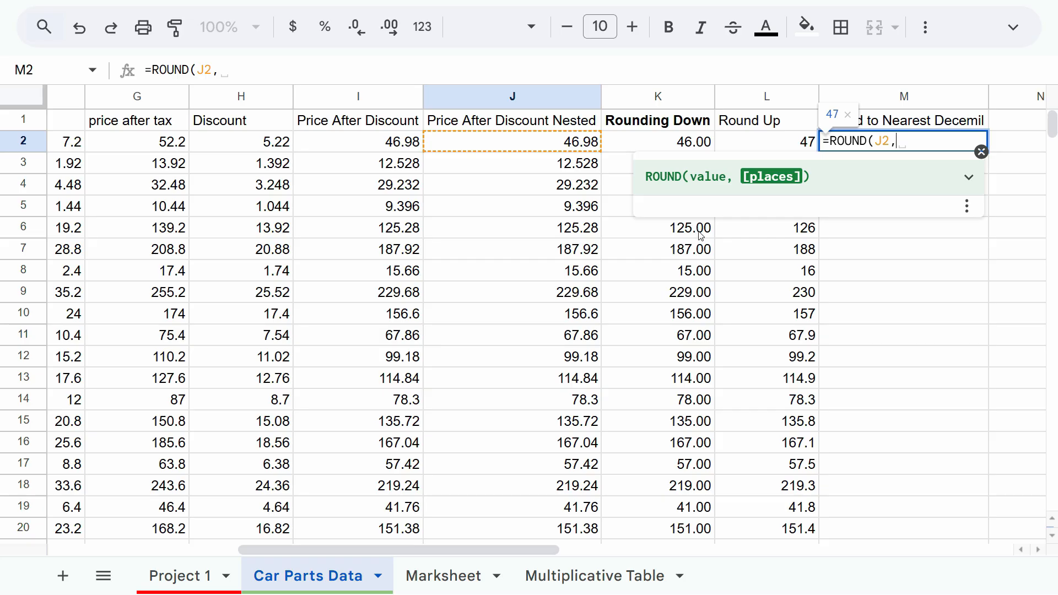
text(1)
key(Return)
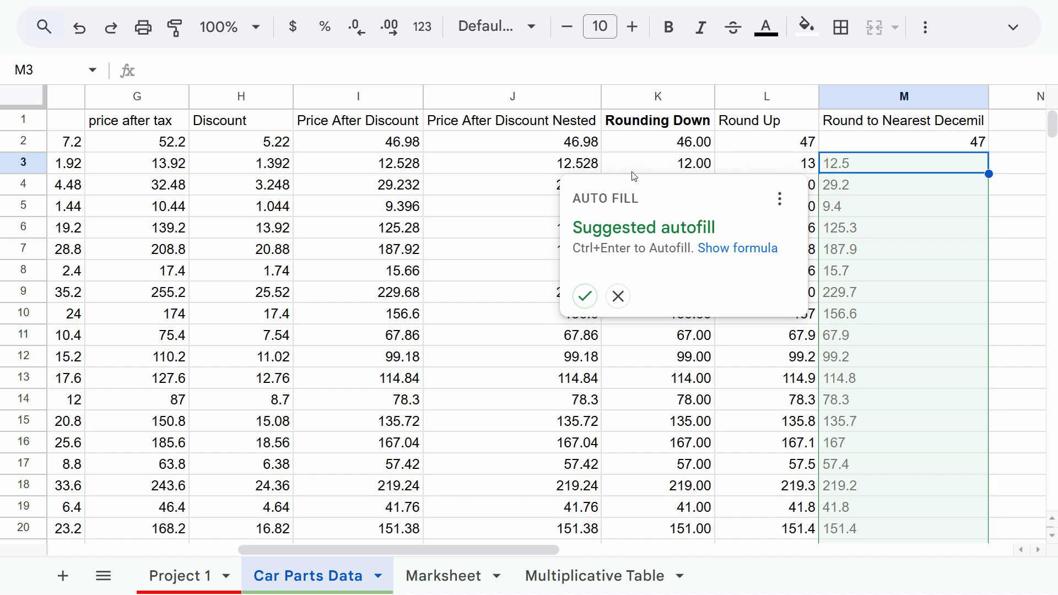
click(593, 301)
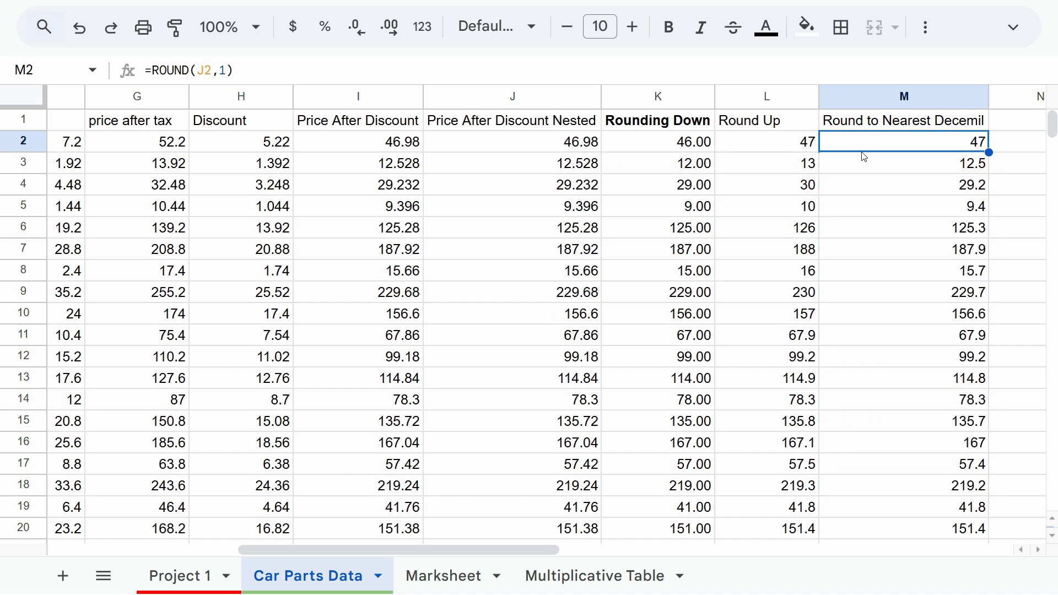
- Compare the nested discount prices in J3 and J4 with the nearest-decimal results in column M and inspect M5
click(580, 173)
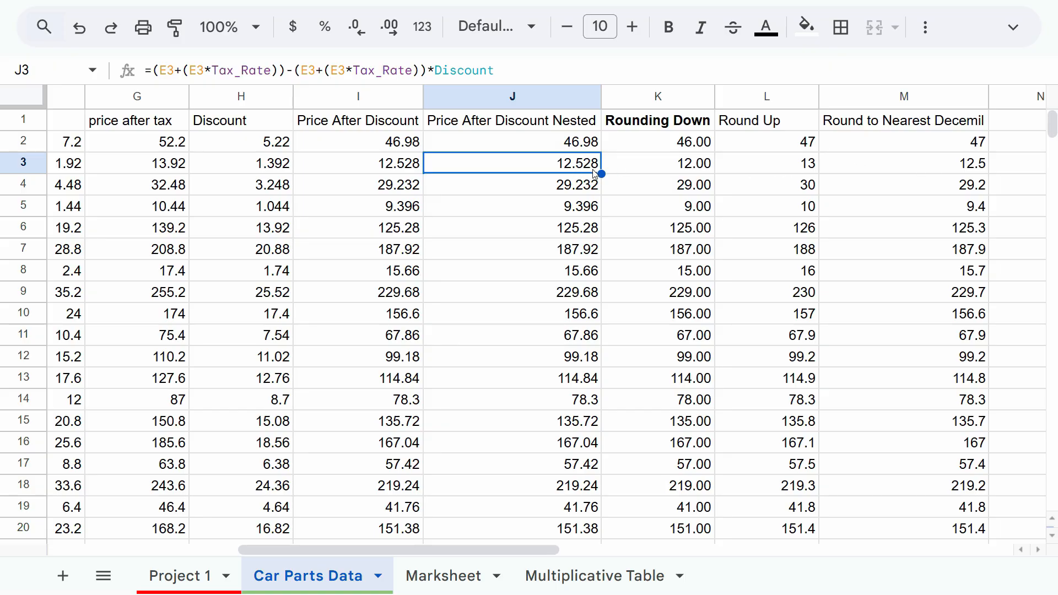
click(591, 187)
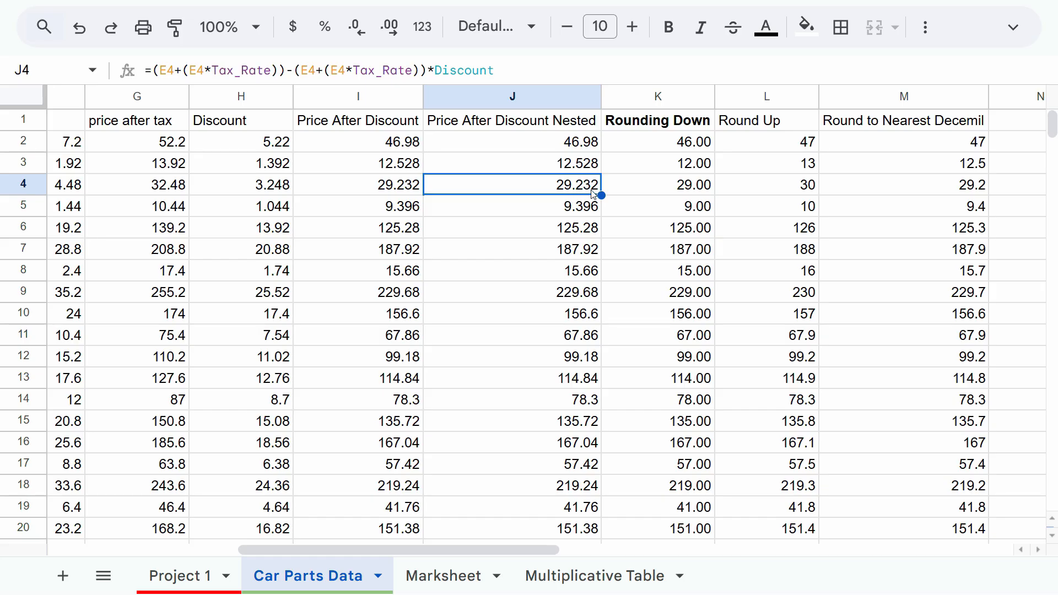
click(987, 190)
click(982, 207)
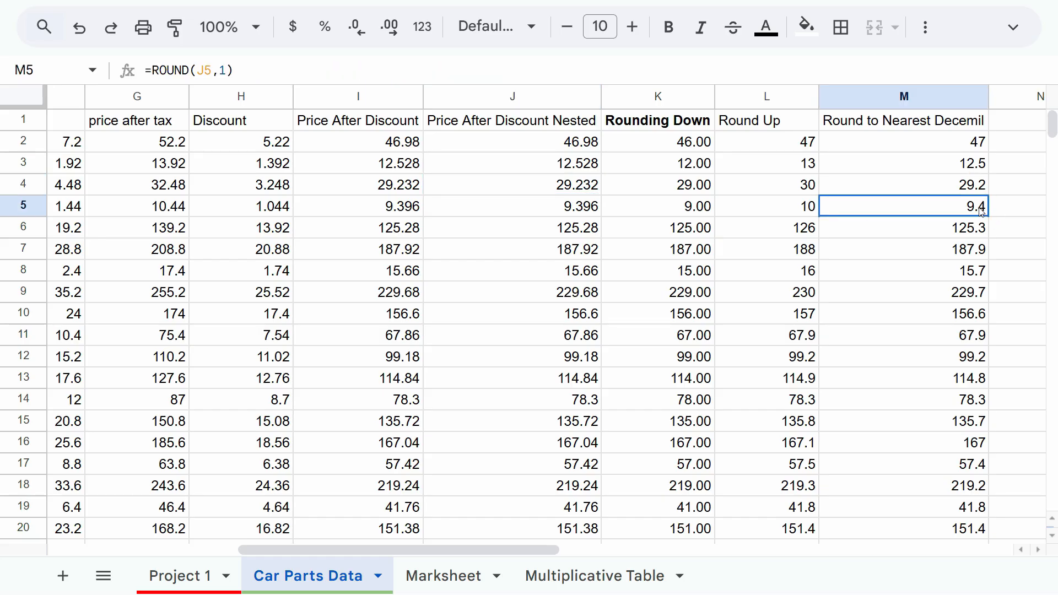
- Set the places argument of the ROUND formula in M2 to 0.5 and fill it down to M13
click(972, 190)
click(974, 207)
click(974, 150)
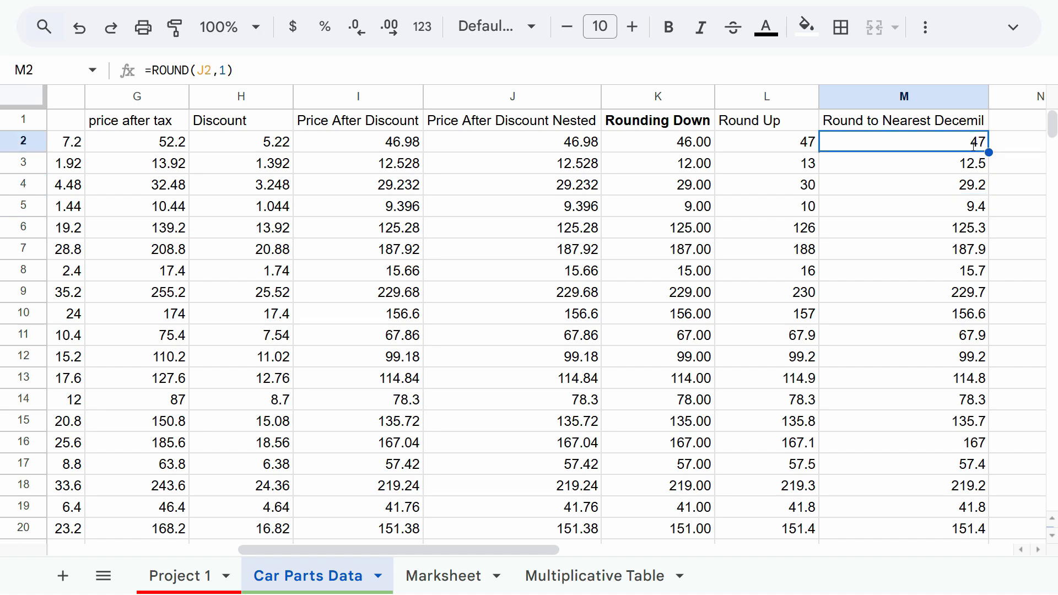
double_click(974, 144)
key(BackSpace)
text(0.5)
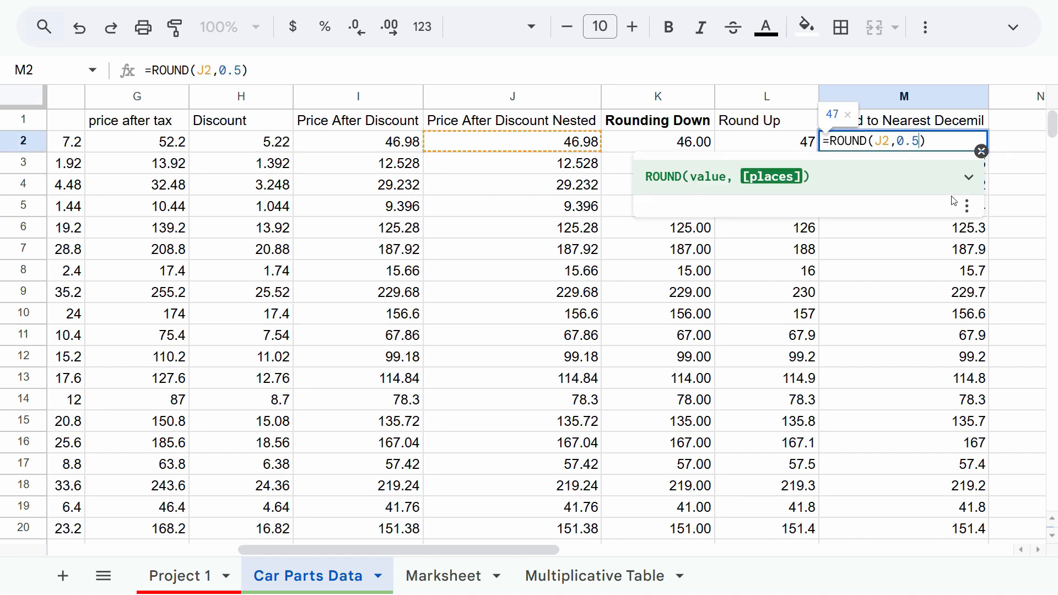
key(Return)
click(984, 149)
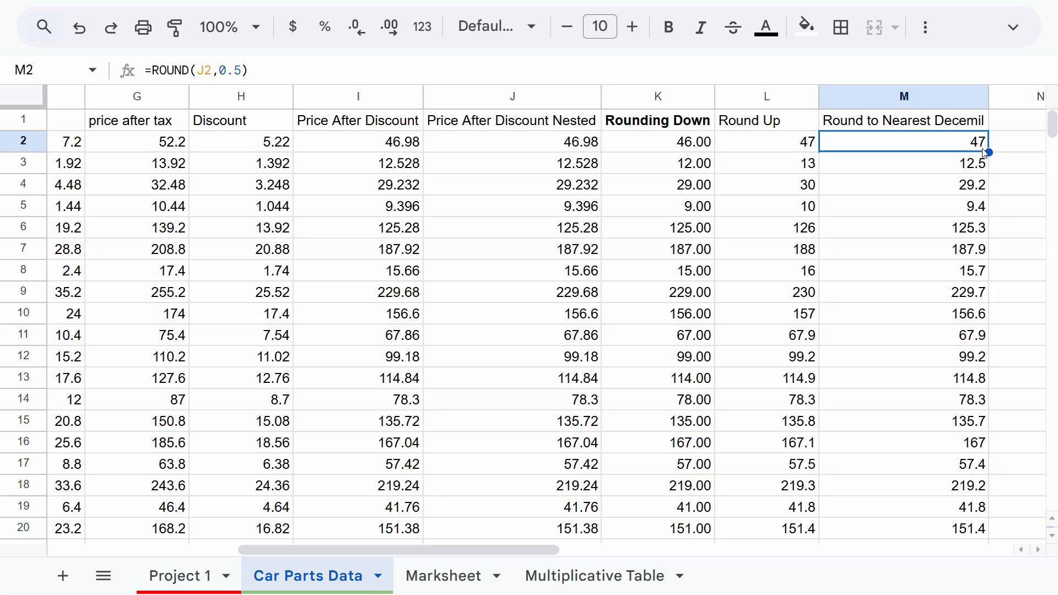
drag(989, 152, 989, 380)
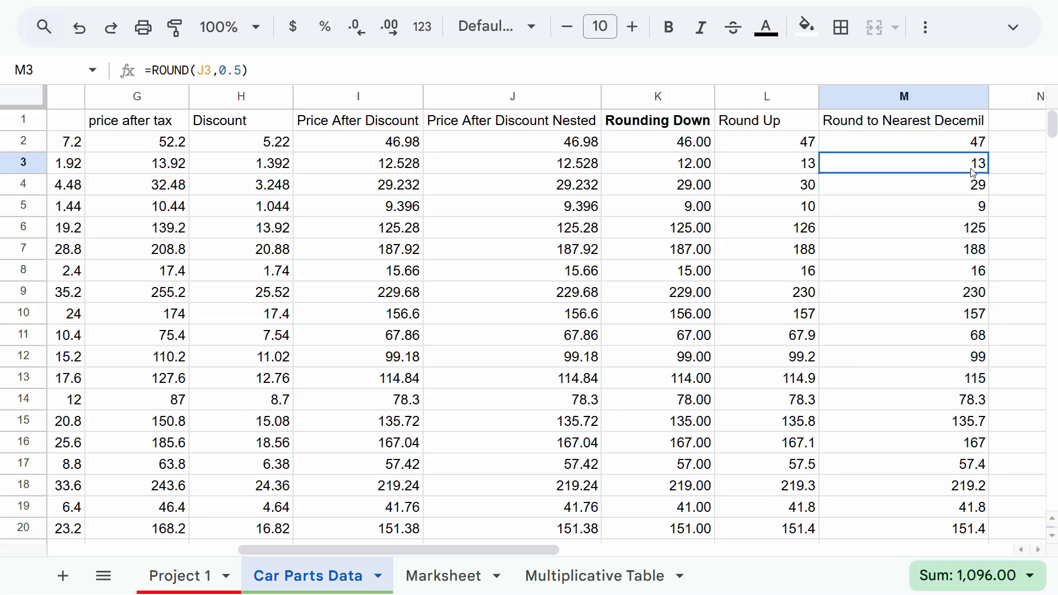
- Compare the nested discount price in J3 with its result in M3, and inspect the places argument of the ROUND formula in M2
key(Down)
click(803, 171)
click(939, 168)
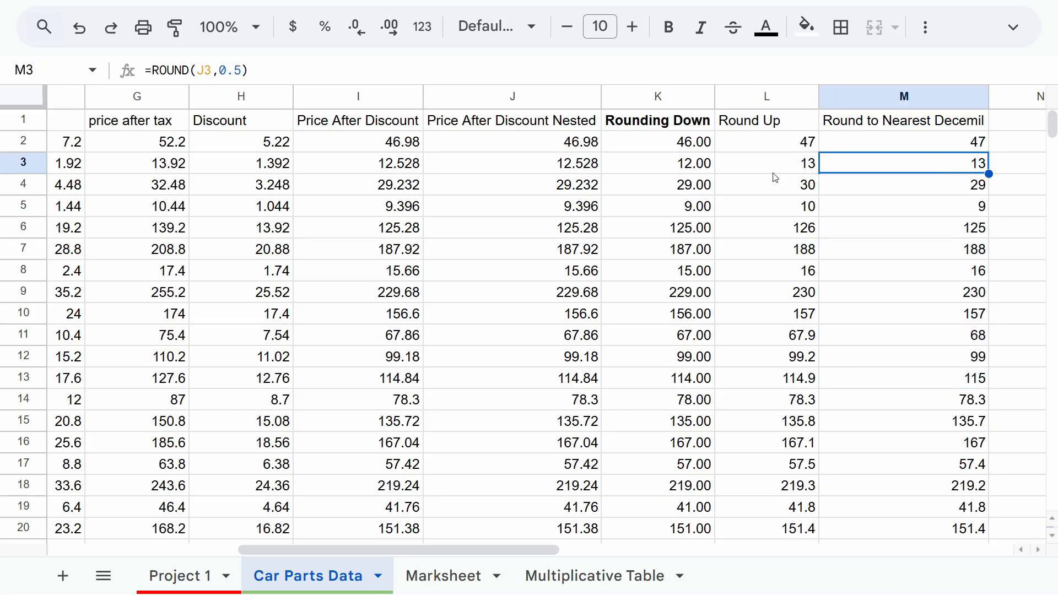
click(595, 169)
click(900, 168)
click(570, 170)
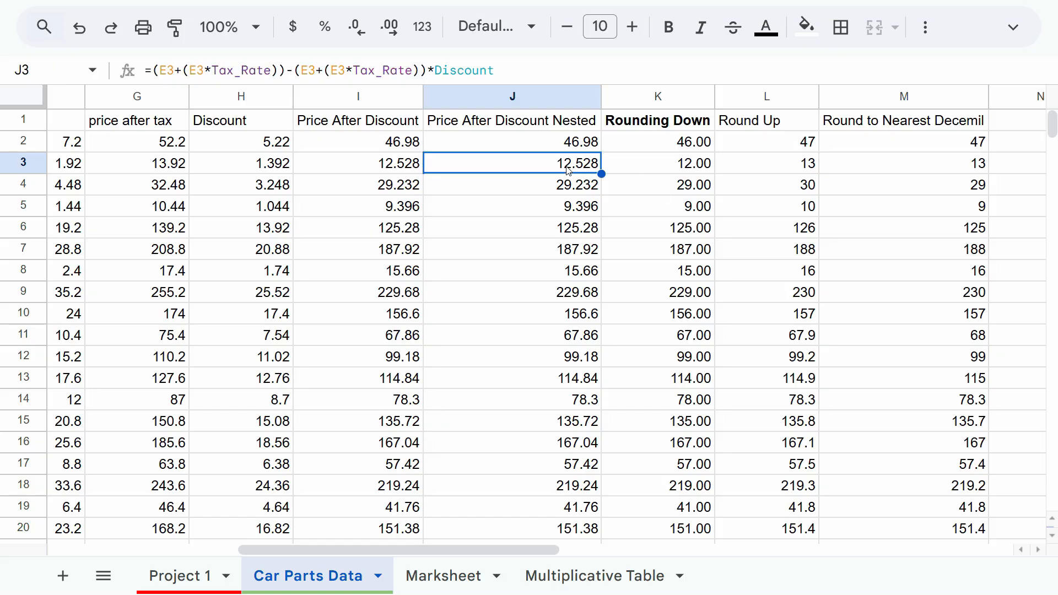
click(968, 146)
double_click(968, 146)
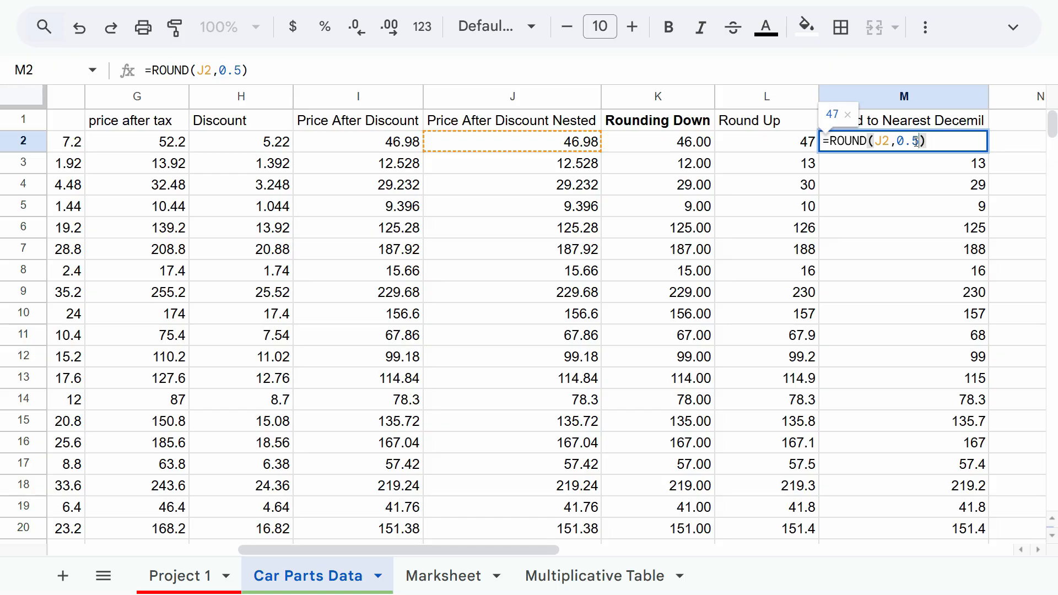
double_click(917, 141)
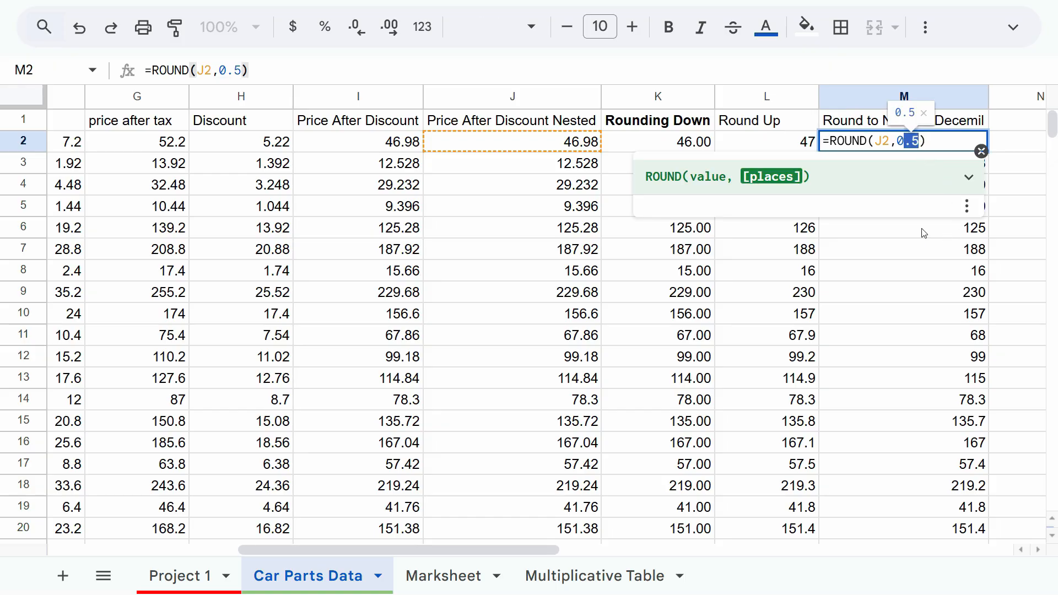
key(Escape)
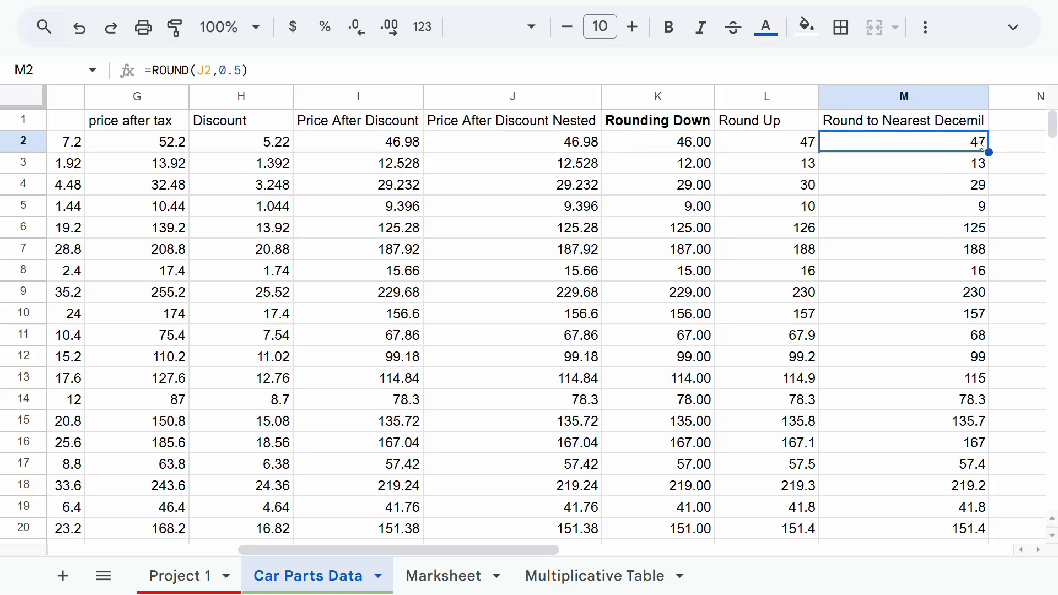
- Inspect the ROUND results in M3 to M5 and compare the nested discount price in J4 with its rounded-up value in L4
click(945, 172)
click(946, 193)
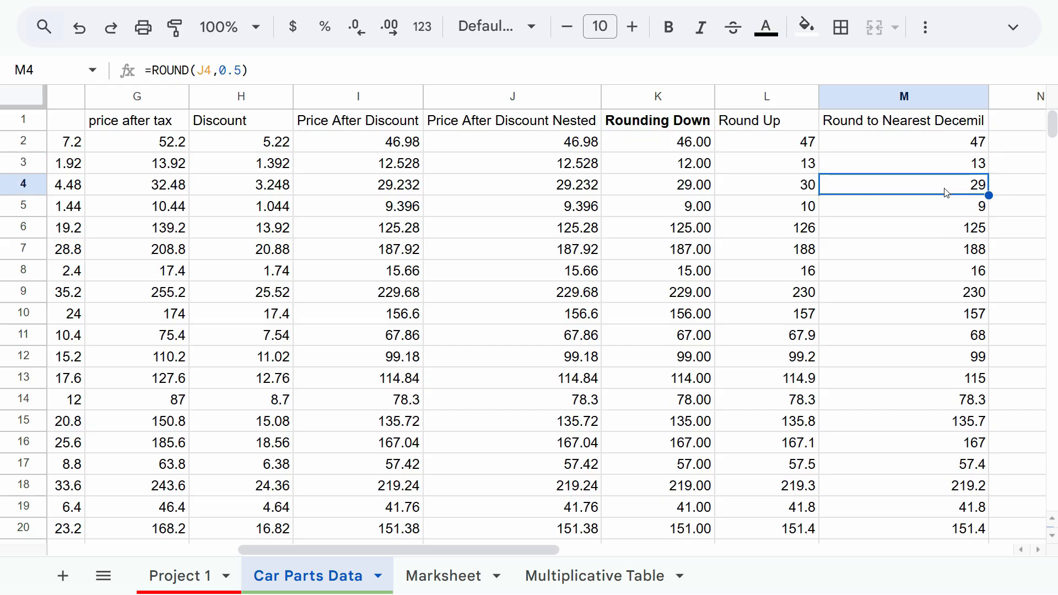
click(941, 206)
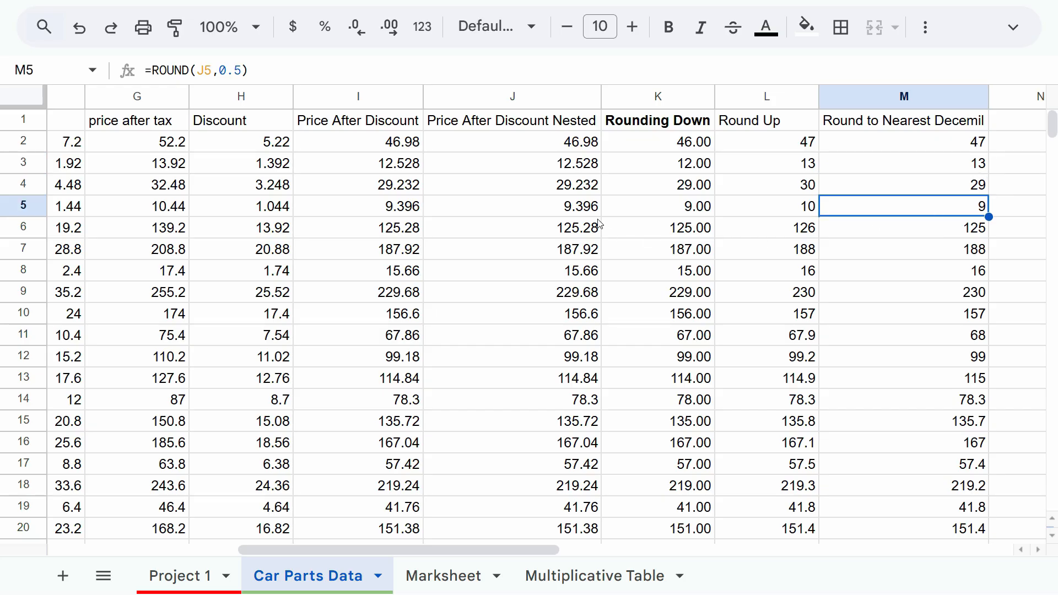
click(578, 190)
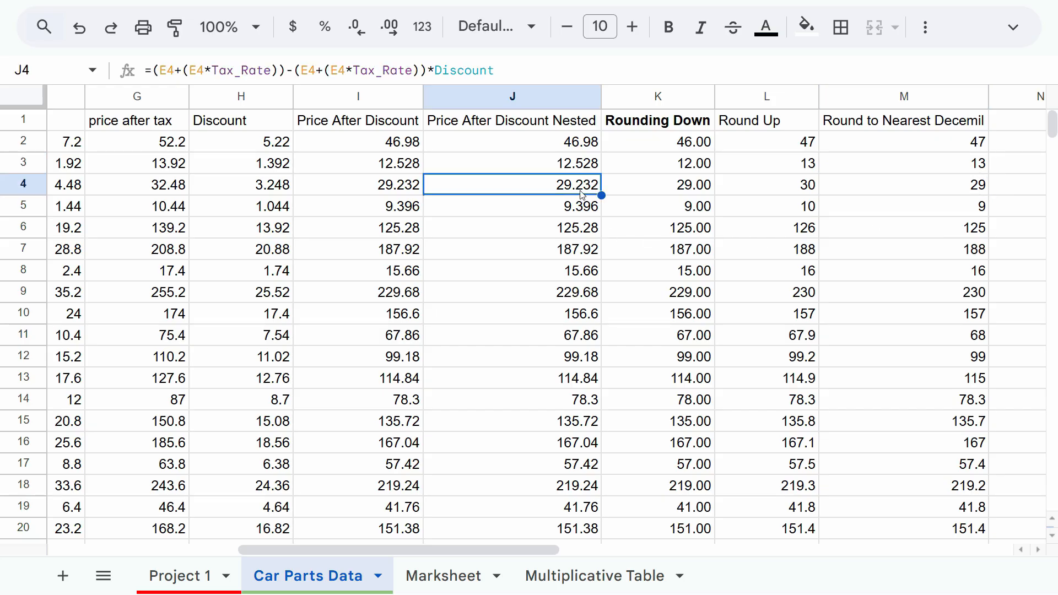
click(770, 189)
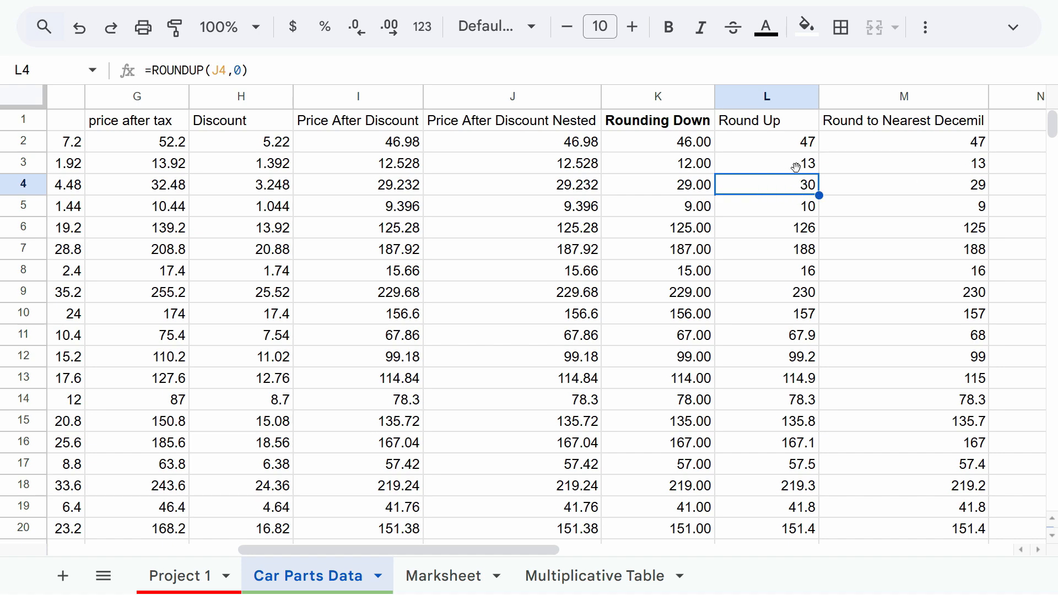
click(573, 192)
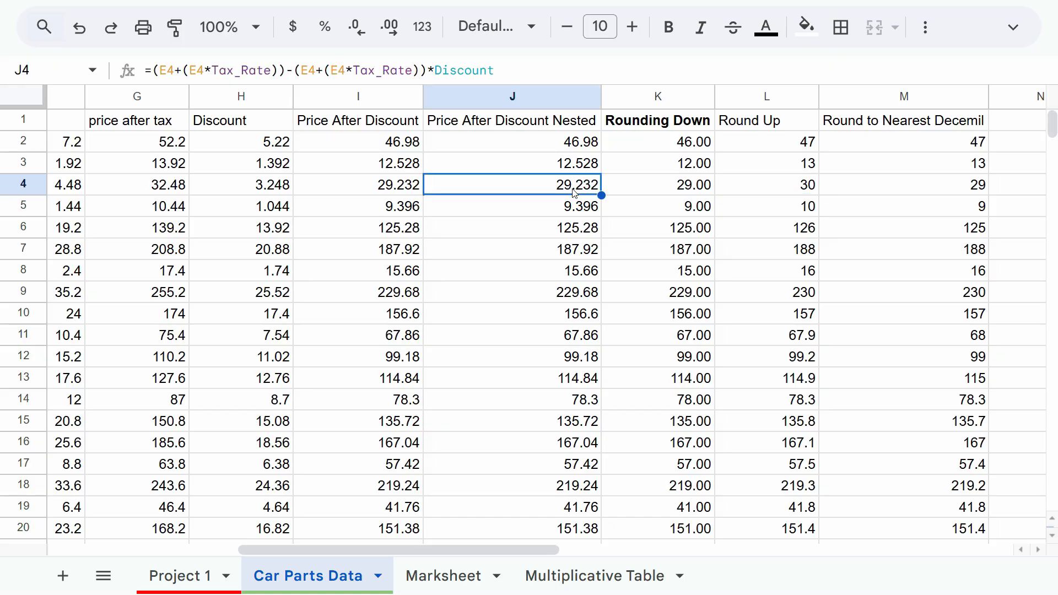
click(772, 189)
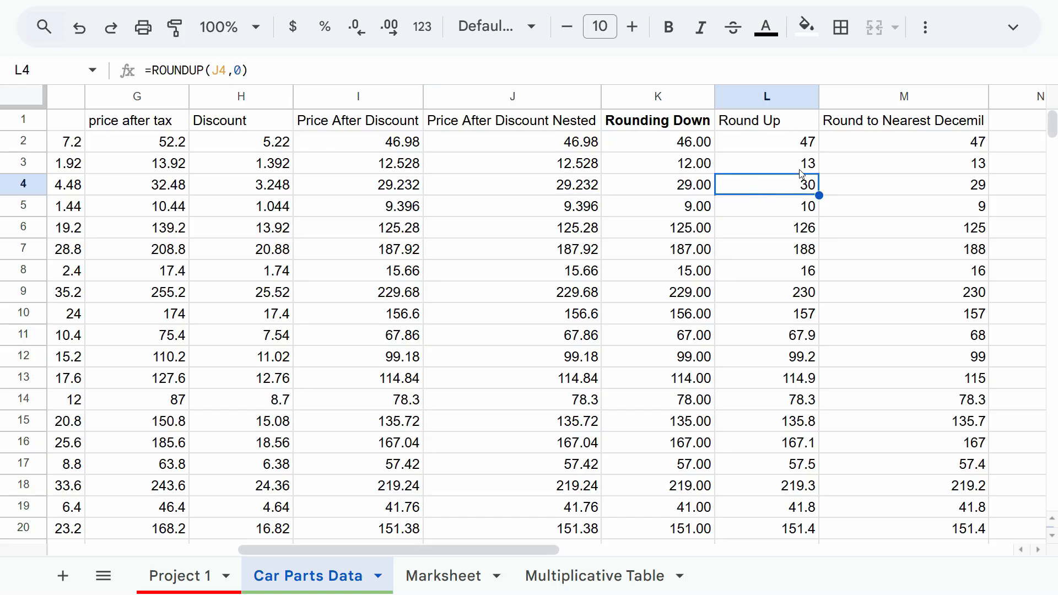
- Compare the ROUND result in M4 with the nested price in J4 and format M4 to show two decimal places
click(904, 192)
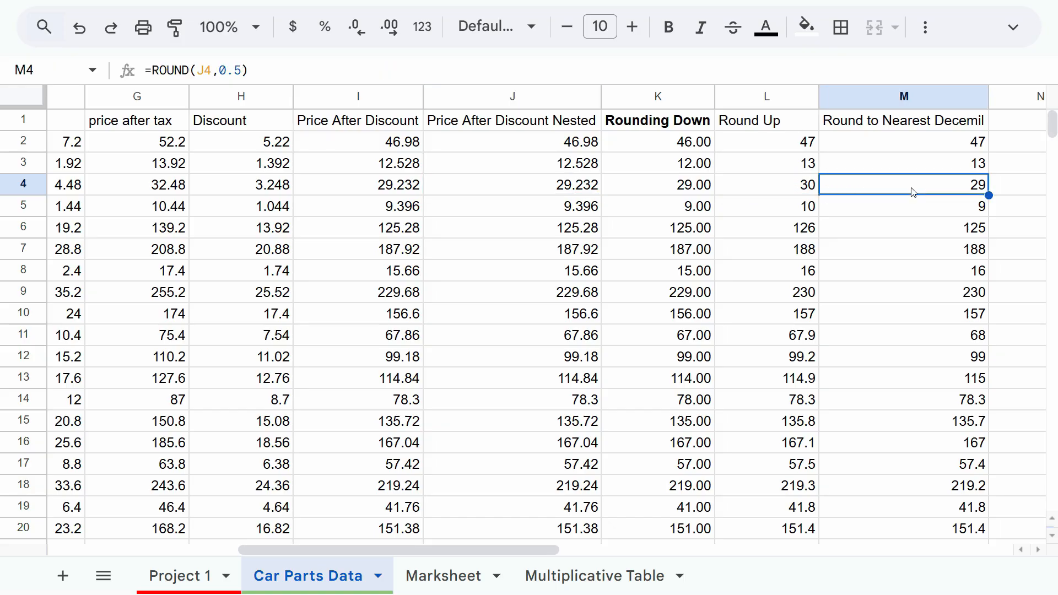
click(571, 197)
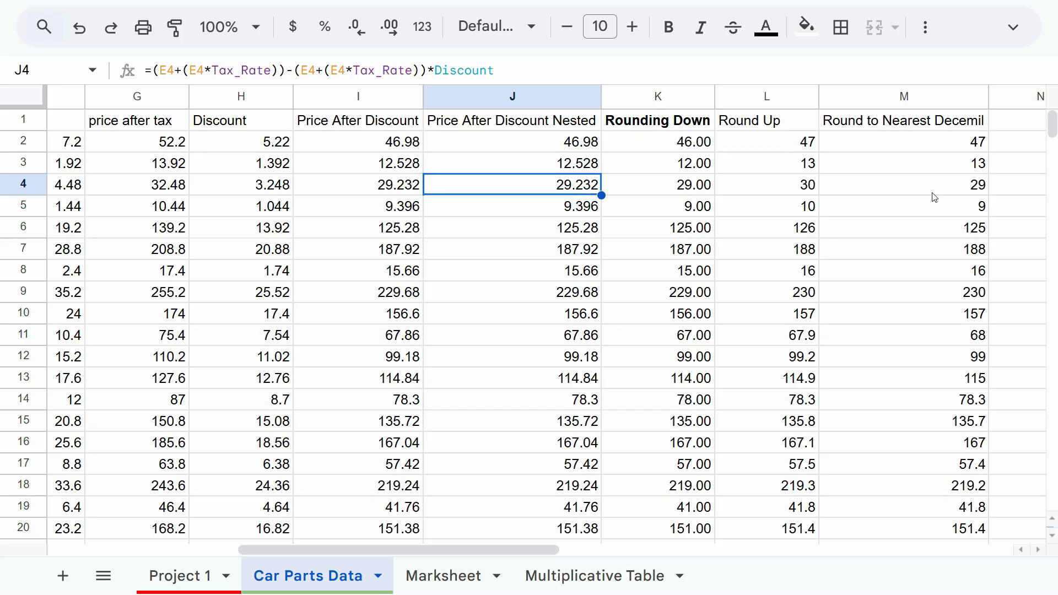
click(969, 192)
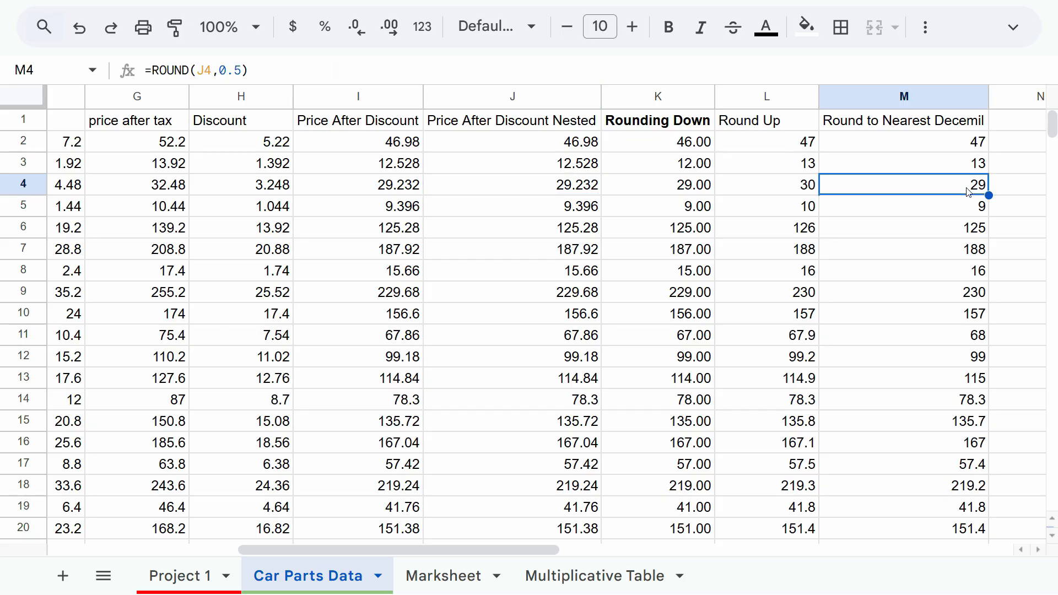
click(391, 26)
- Compare the nested discount prices in rows 5 to 8 with their ROUND results in column M
click(562, 212)
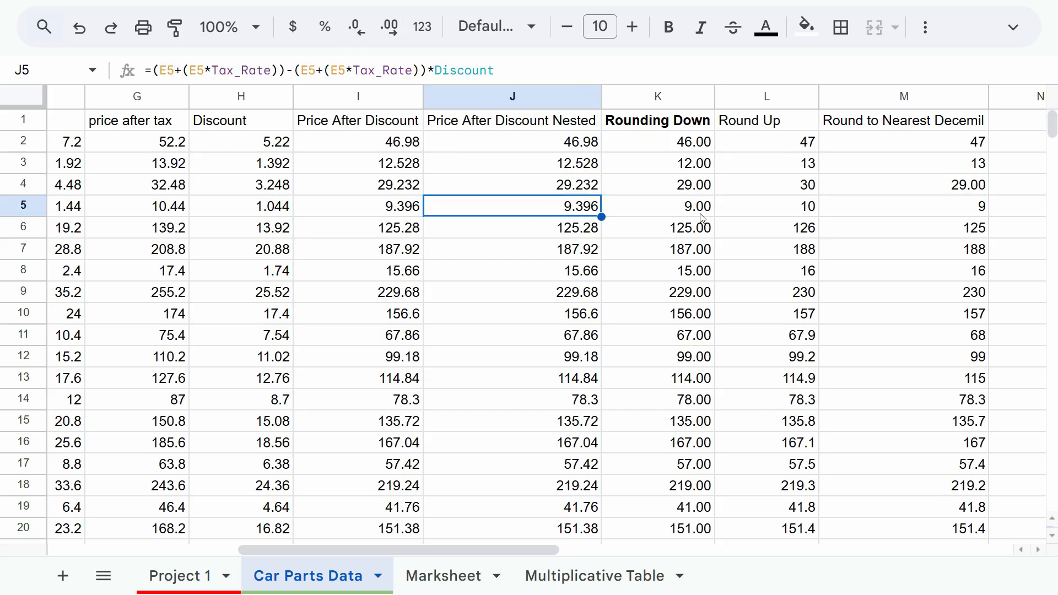
click(974, 210)
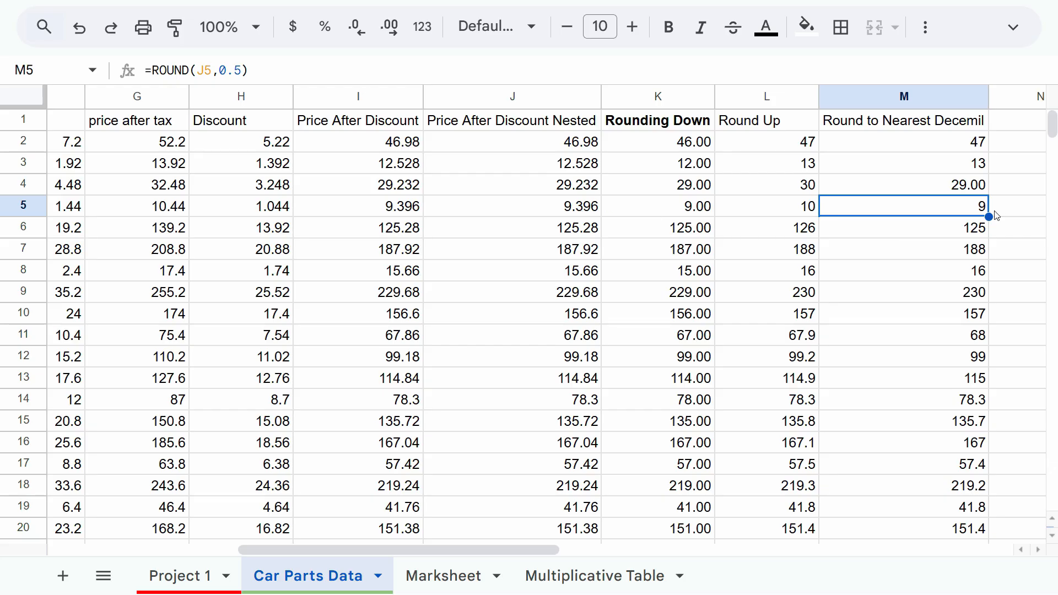
click(581, 234)
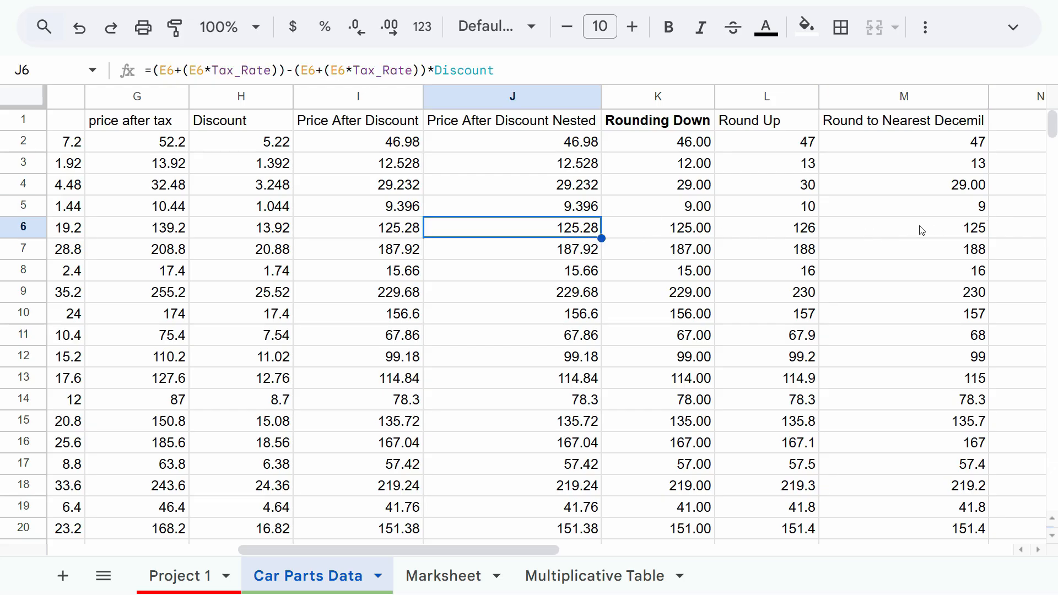
click(922, 230)
click(570, 255)
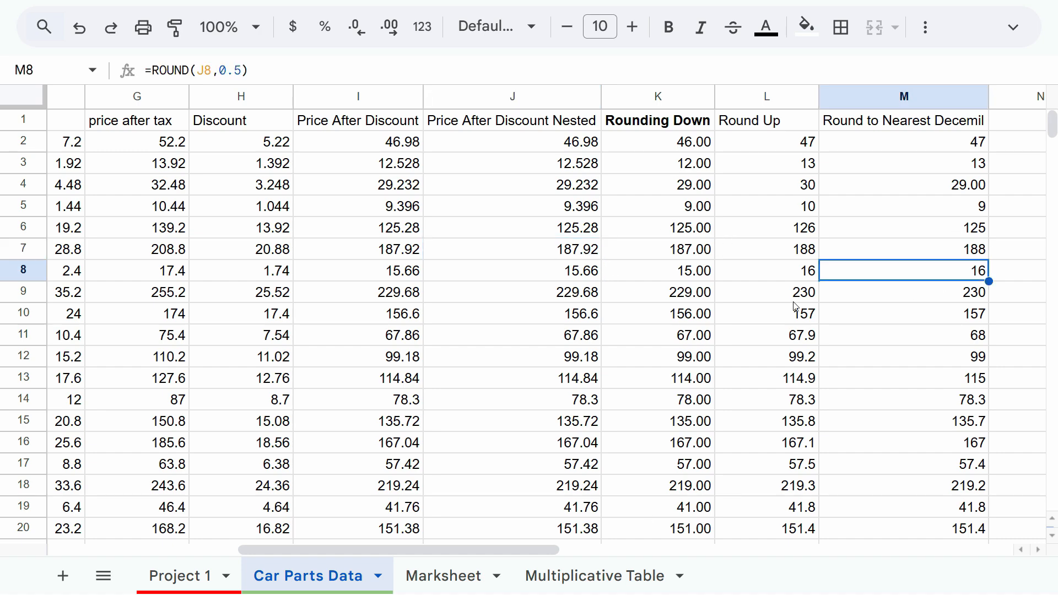
click(587, 276)
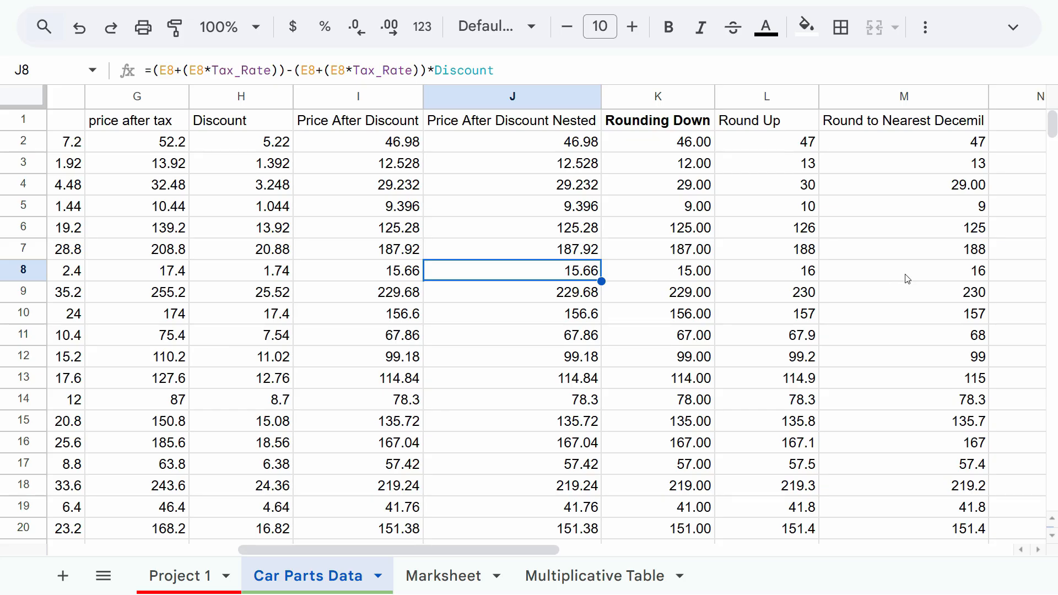
click(933, 277)
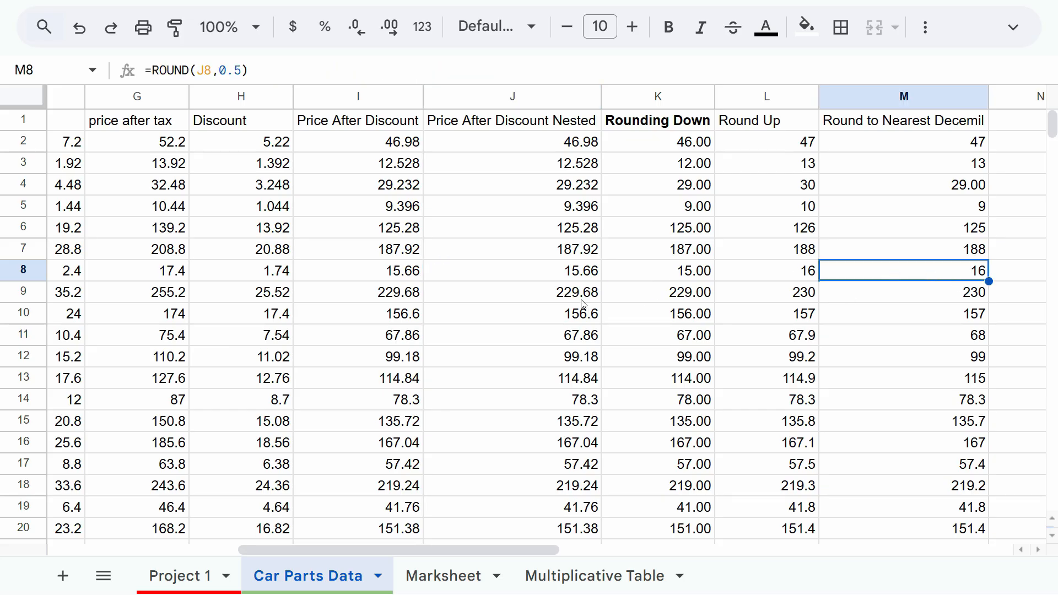
- Examine the nested discount prices from row 9 down to row 20 and compare J20 with the one-decimal ROUND result in M20
click(563, 297)
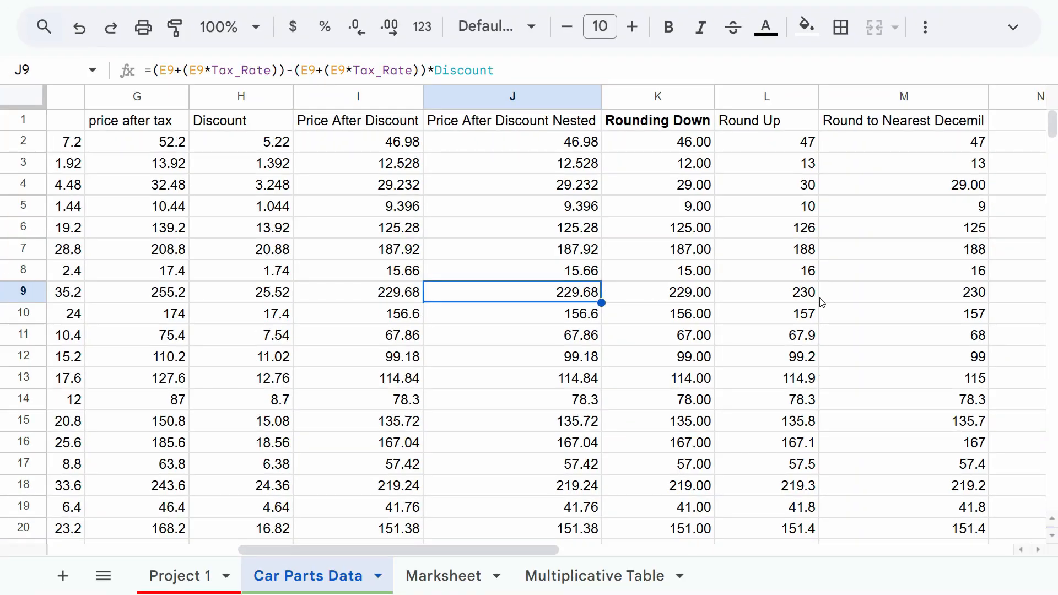
key(Down)
click(576, 362)
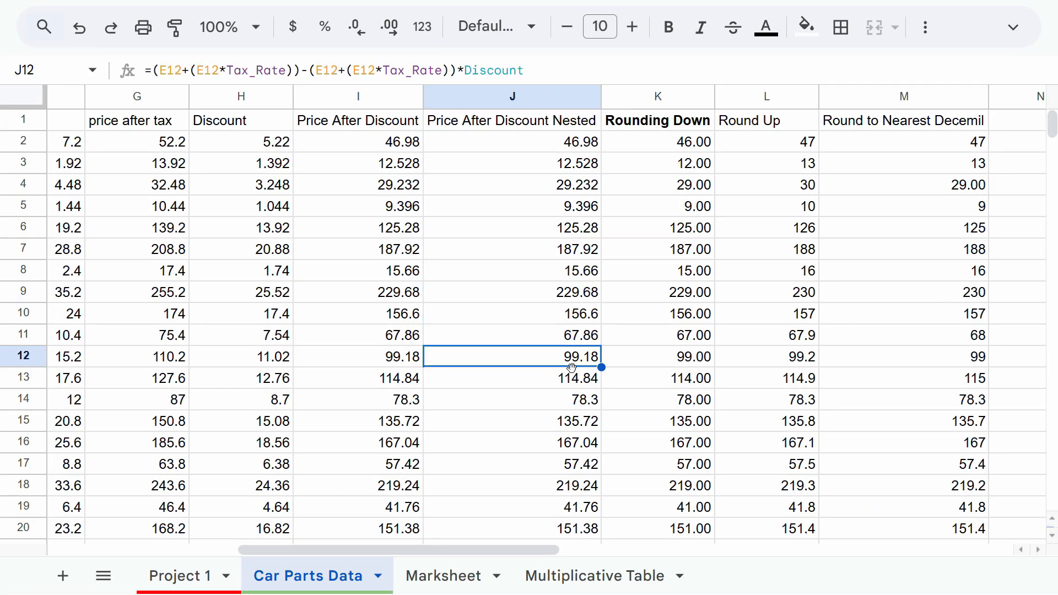
click(573, 408)
scroll(573, 418, down, 3)
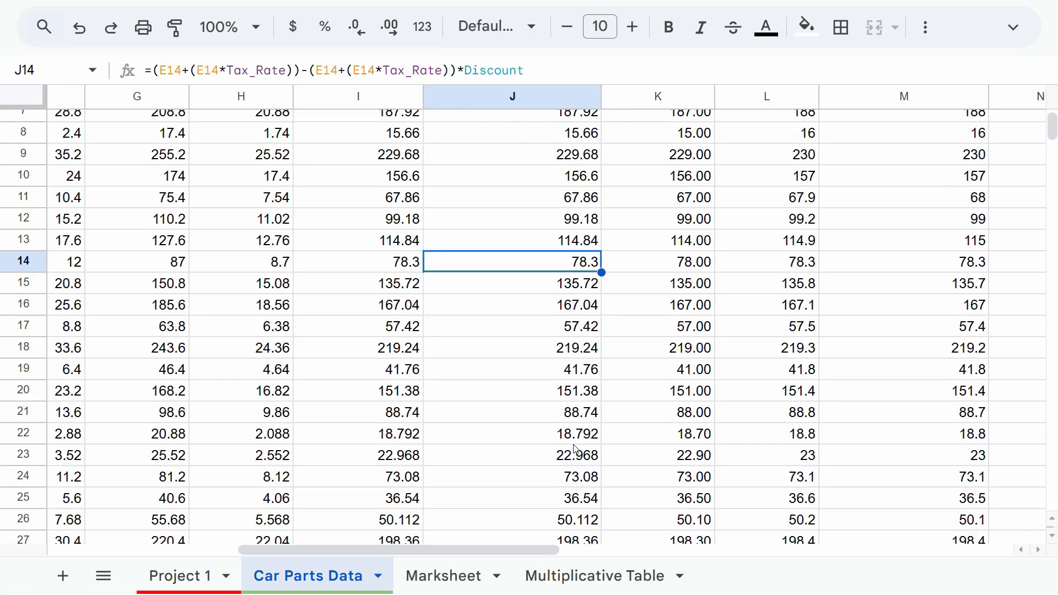
click(580, 394)
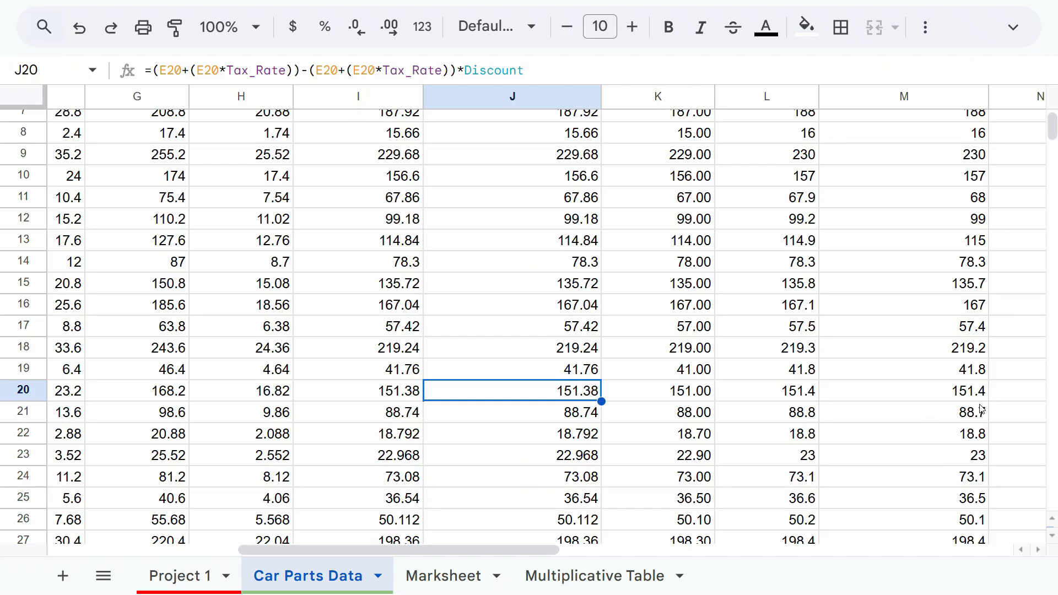
click(952, 397)
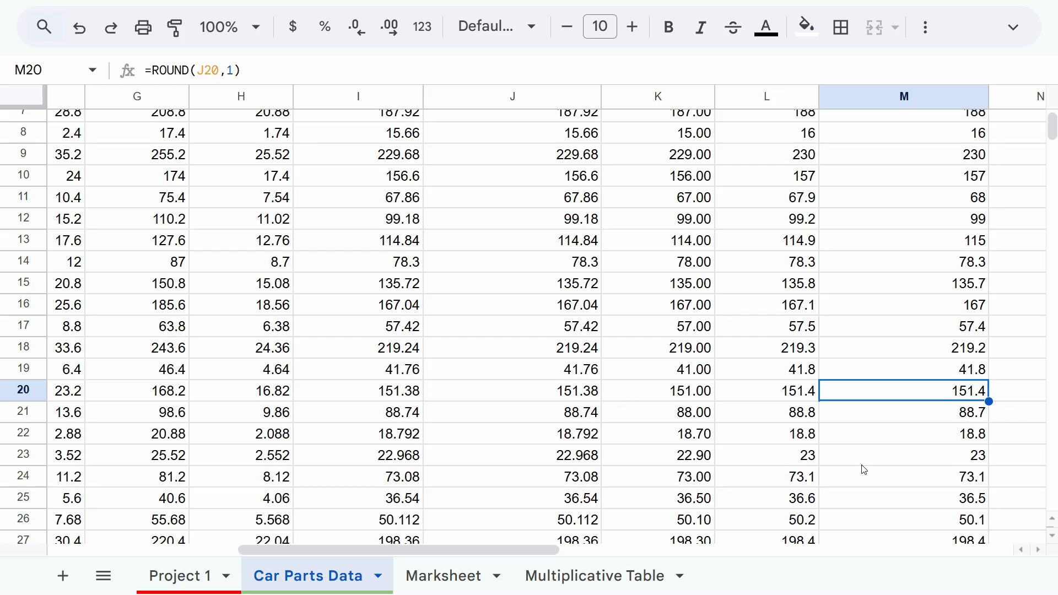
scroll(864, 469, right, 3)
click(422, 398)
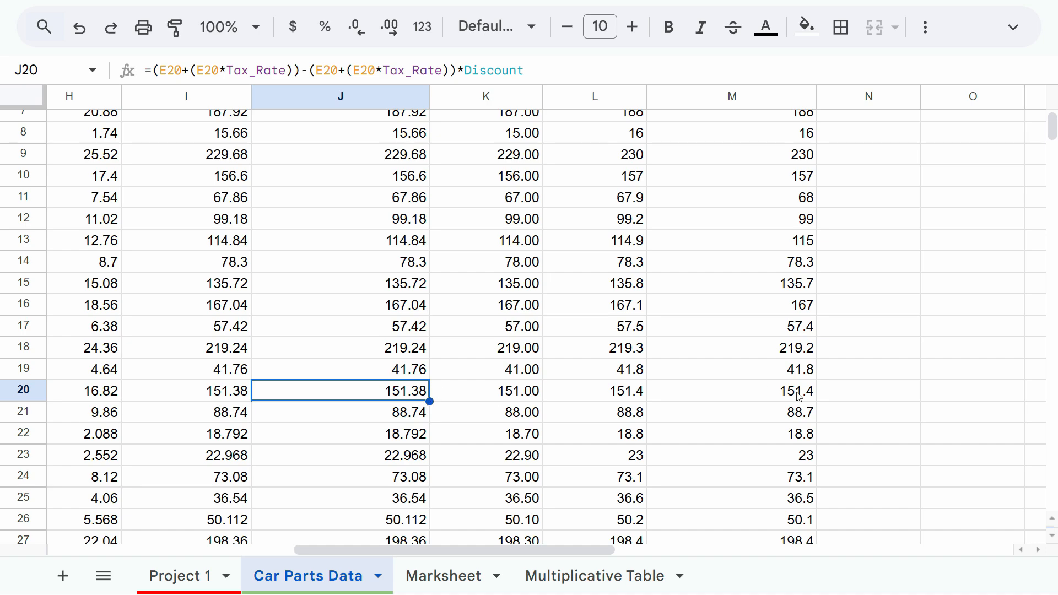
- Insert one empty column directly after the Round to Nearest Decemil column
scroll(854, 413, up, 3)
click(903, 125)
right_click(859, 102)
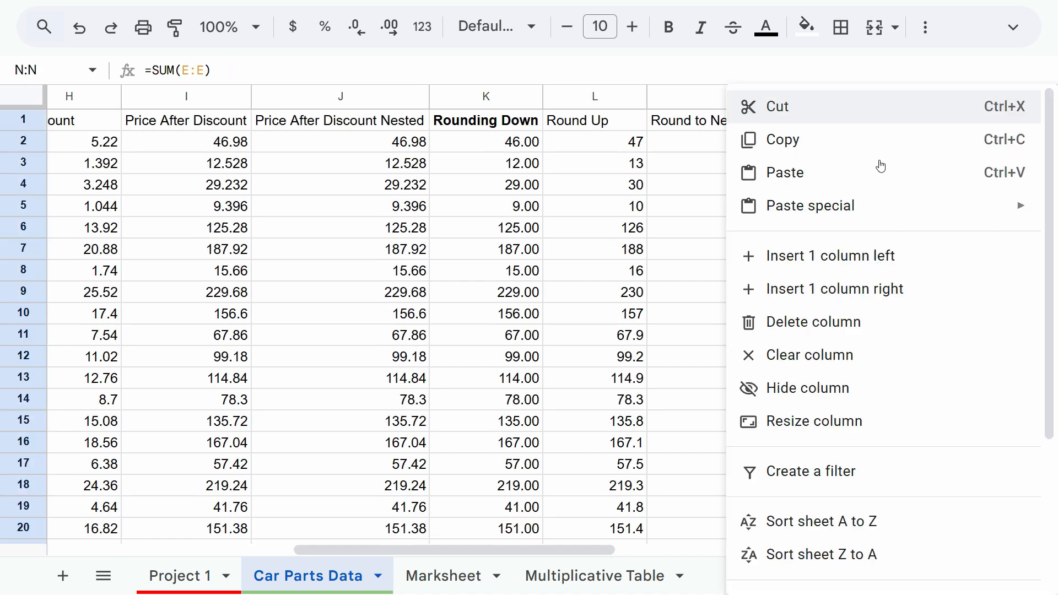
click(840, 255)
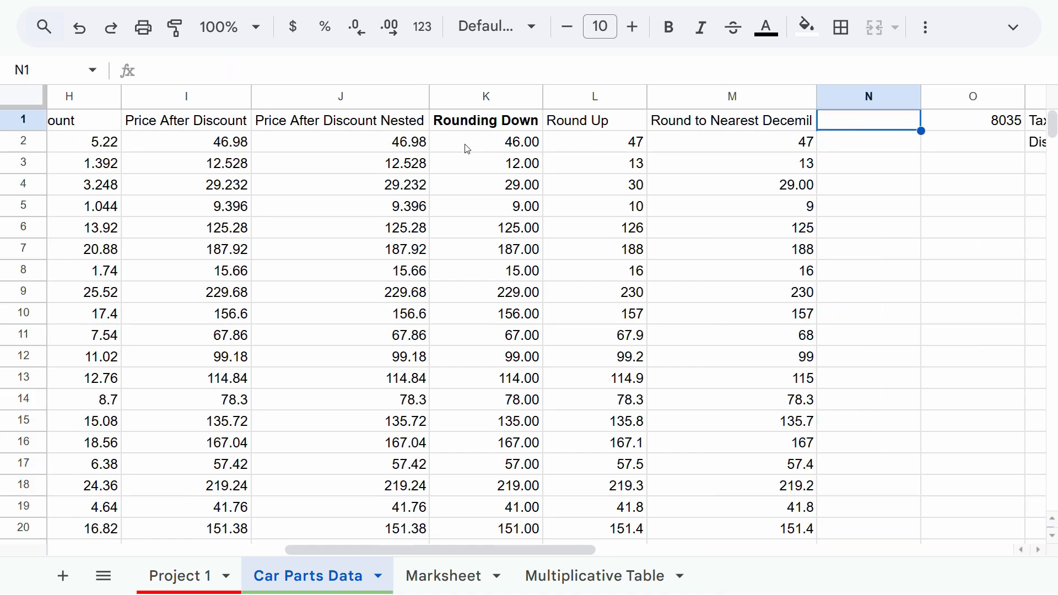
- Enter the header Round to Nearest 0.5 in cell N1
click(414, 149)
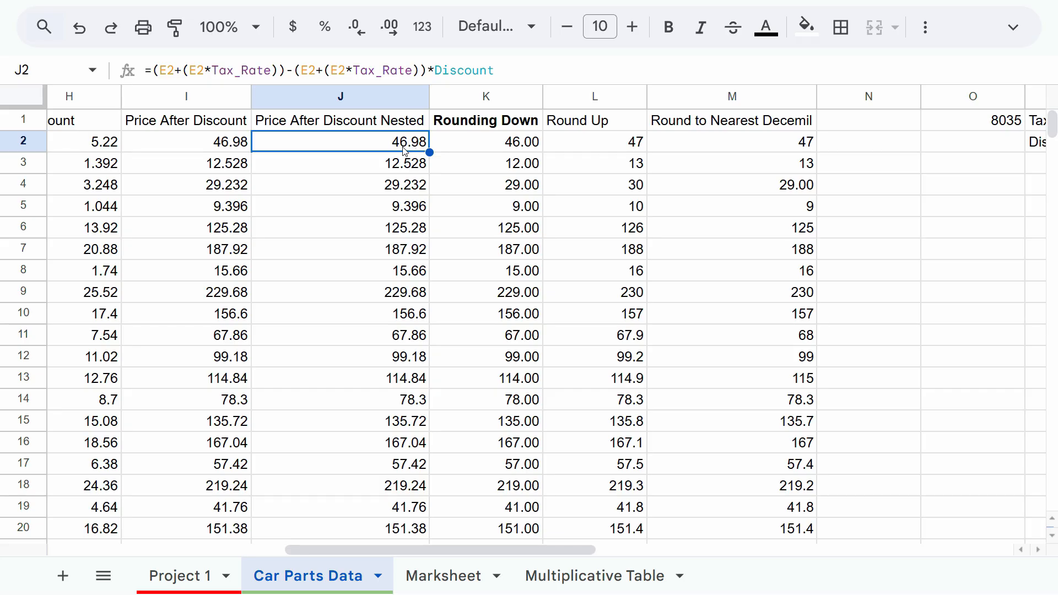
click(874, 125)
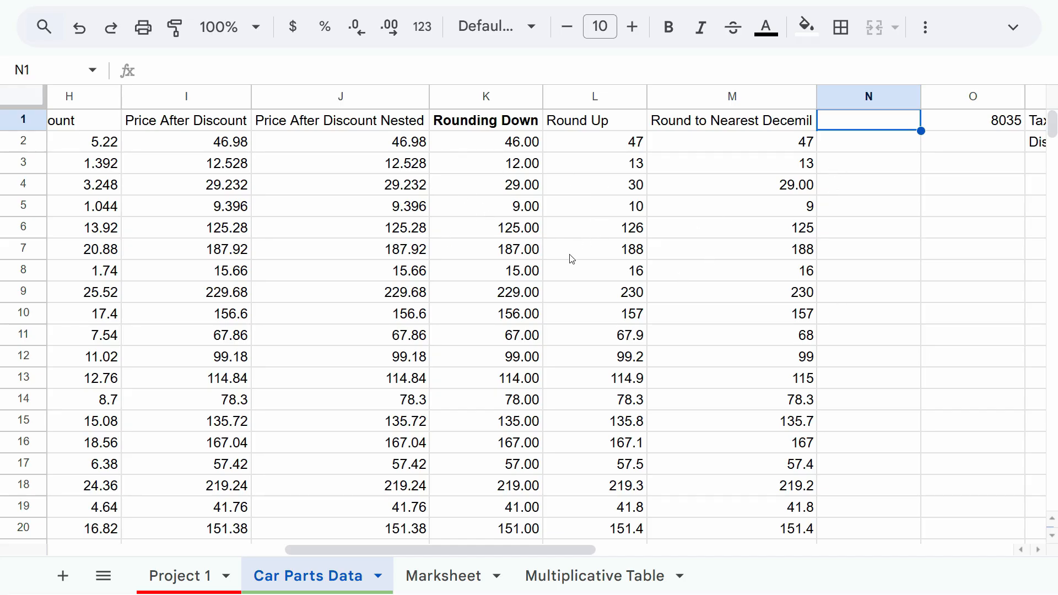
text(R)
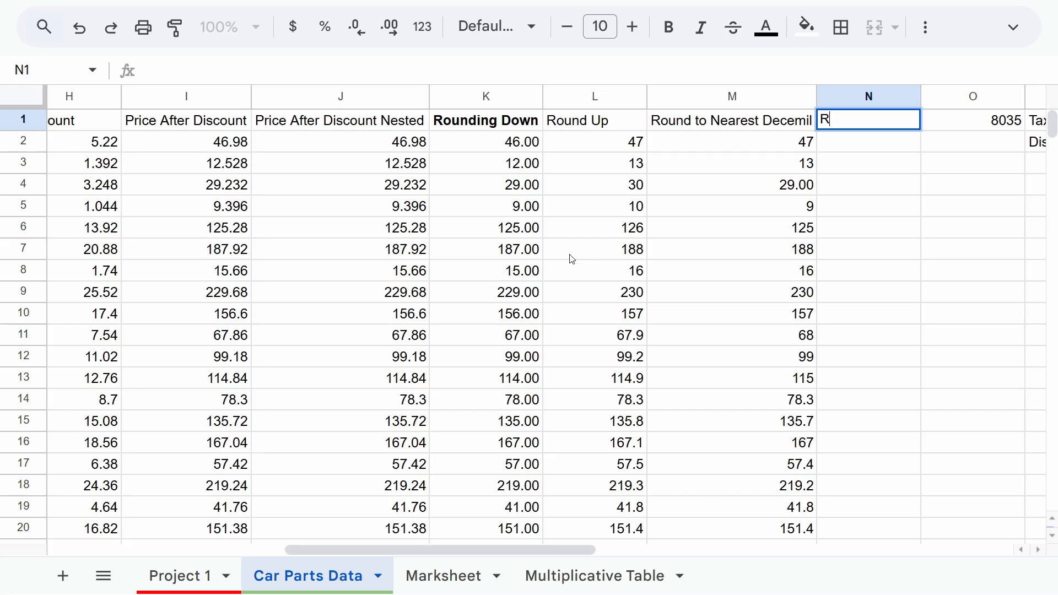
text(ound to Nea)
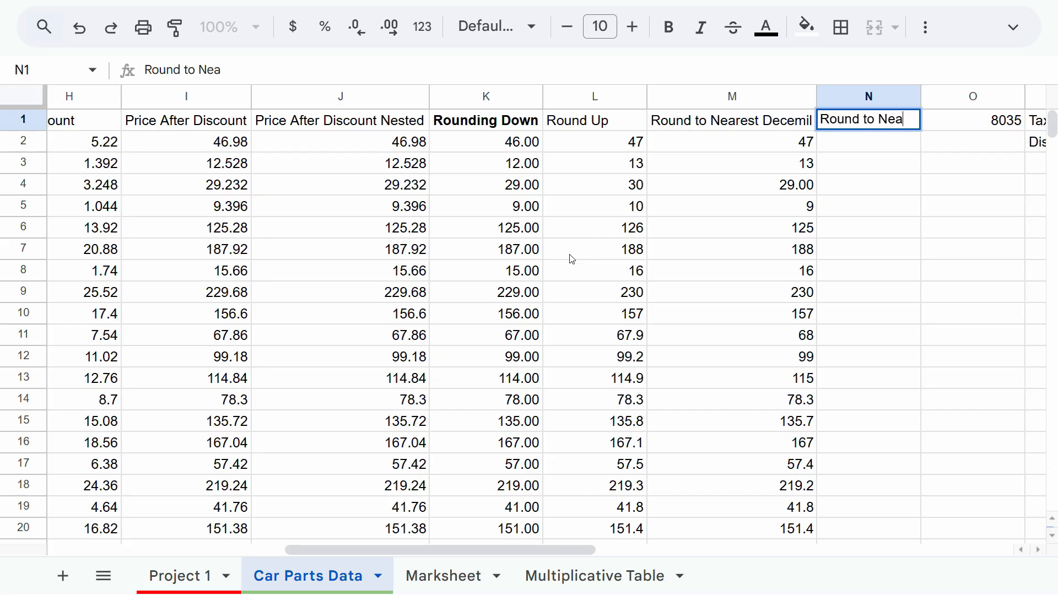
text(rest 0.5)
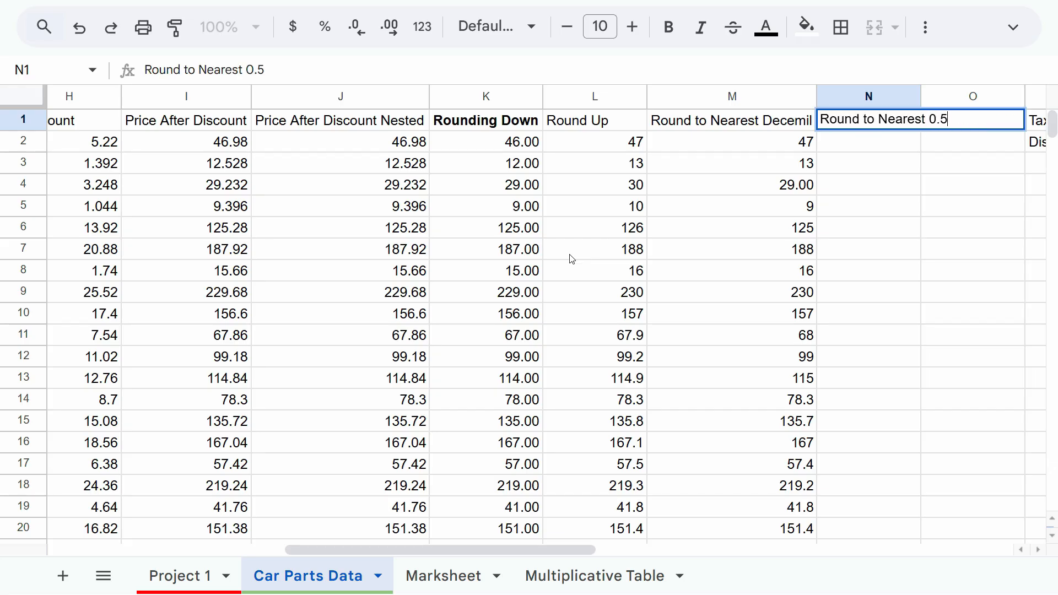
key(Return)
- Enter =FLOOR(J2,0.5) in N2 and accept the suggested autofill for the rest of column N
text(=Florr)
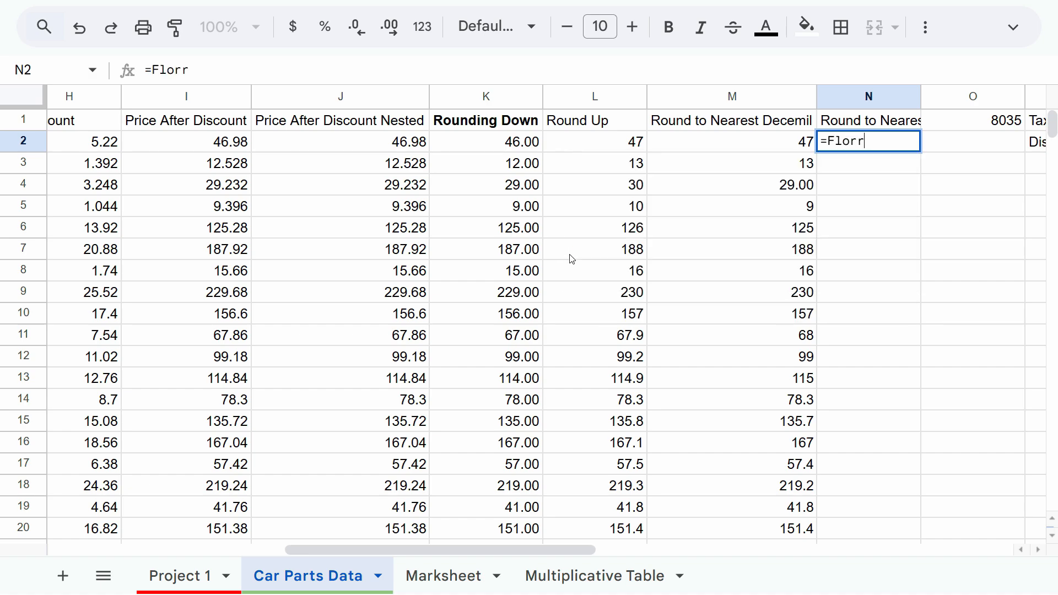
key(BackSpace)
key(BackSpace)
text(or)
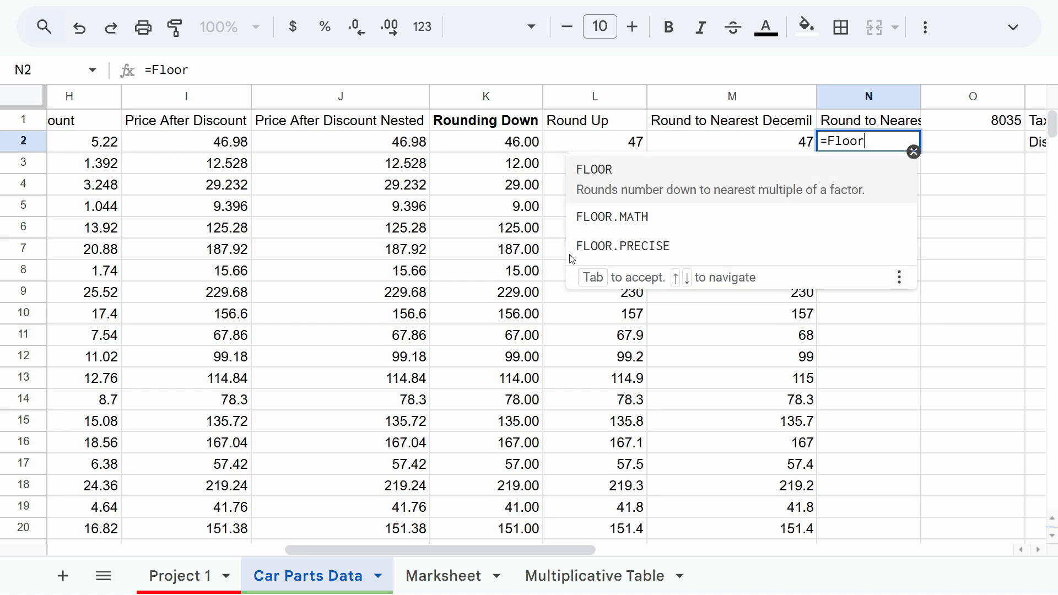
key(Tab)
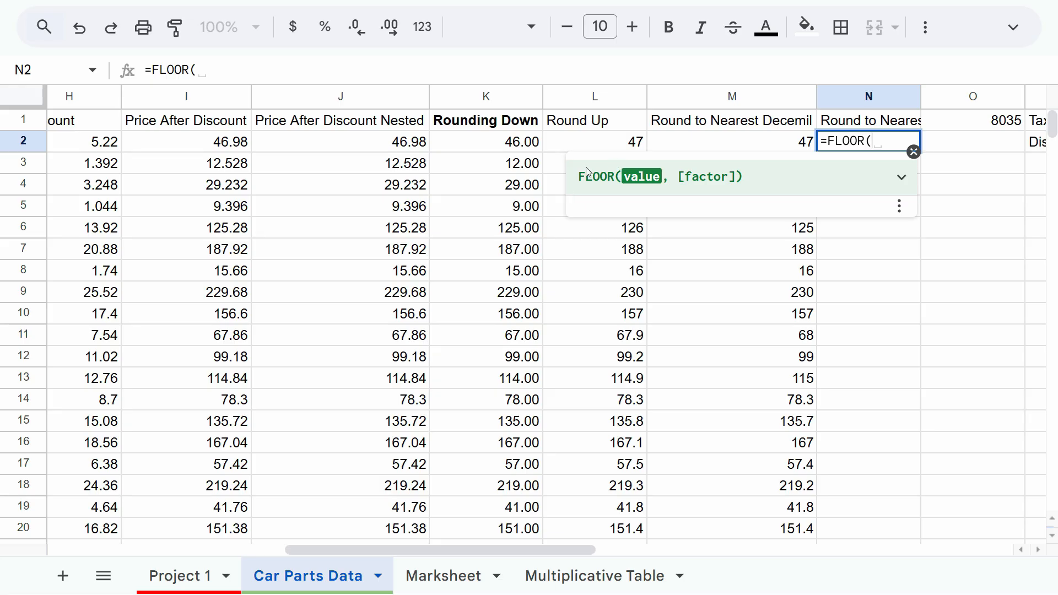
click(416, 146)
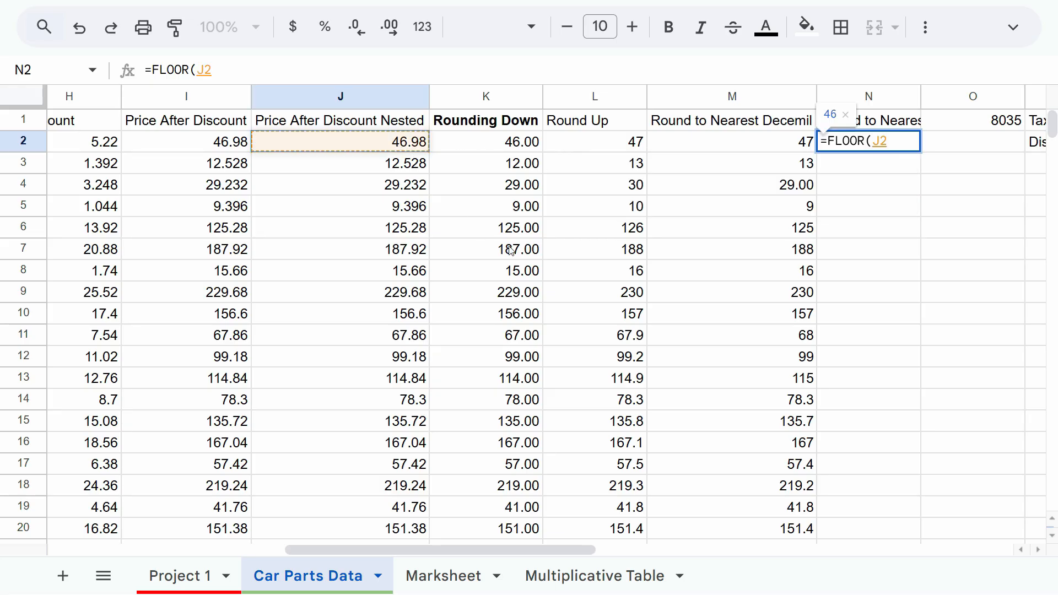
text(,0.5)
key(Return)
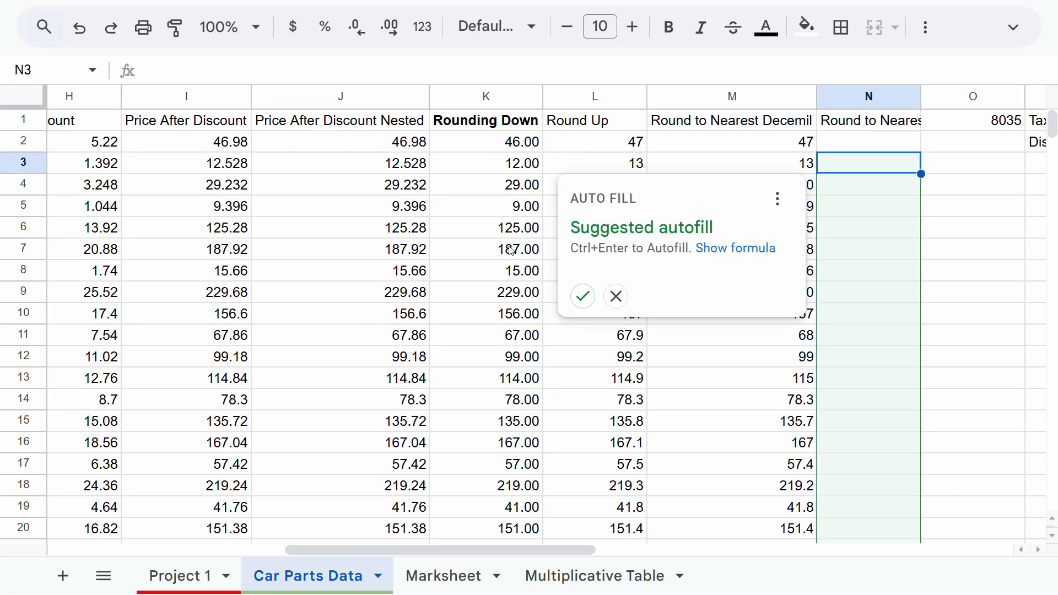
key(ctrl+Return)
- Compare the FLOOR result in N2 with the nested discount price in J2
click(915, 143)
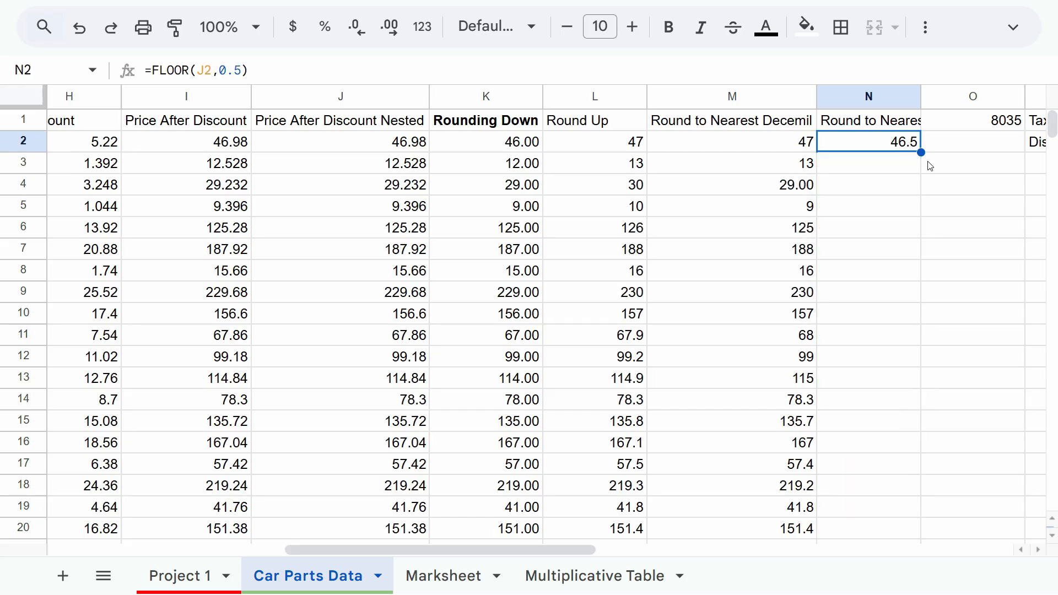
click(408, 149)
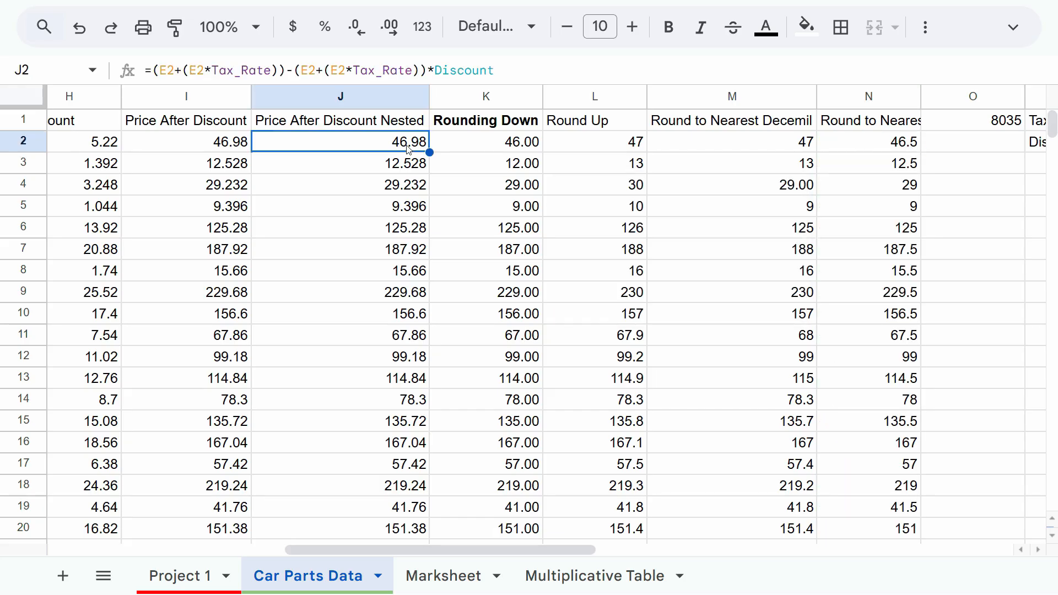
click(907, 151)
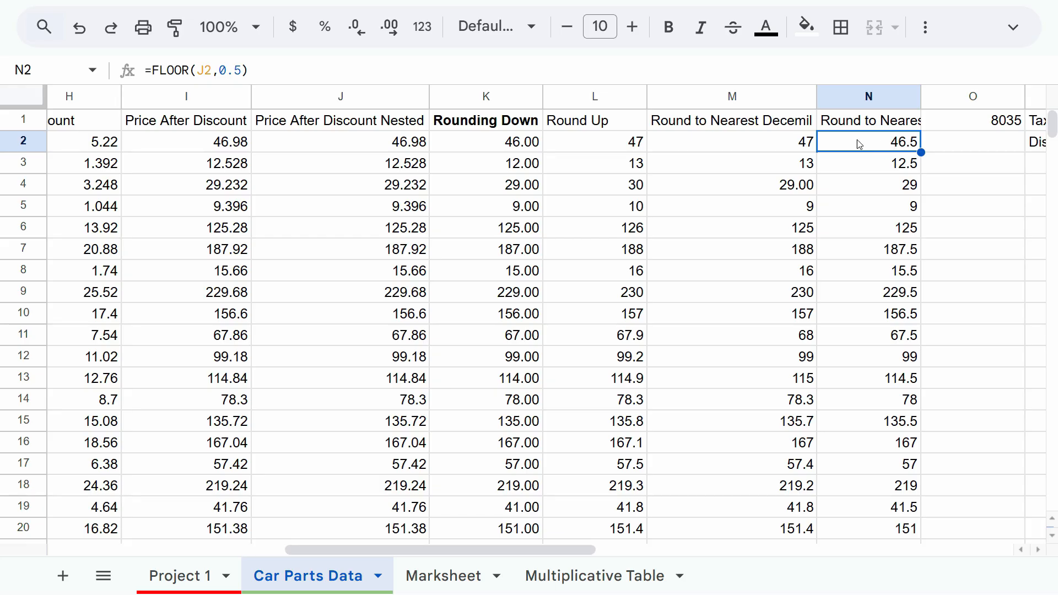
click(420, 145)
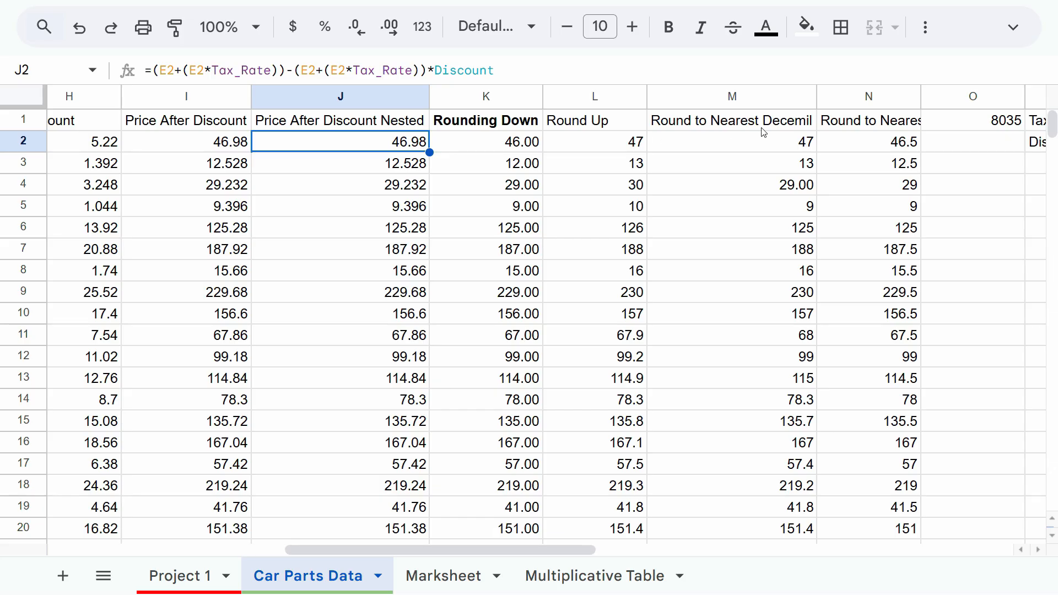
- Insert one column directly after the Round to Nearest 0.5 column and give it the header Ceiling
click(945, 124)
right_click(957, 103)
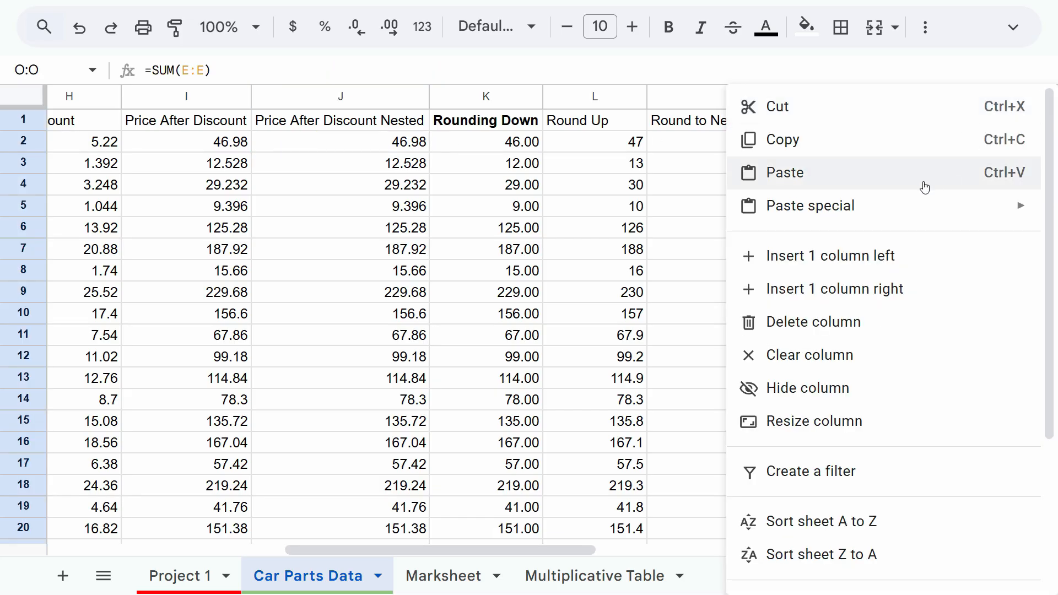
click(847, 255)
click(964, 128)
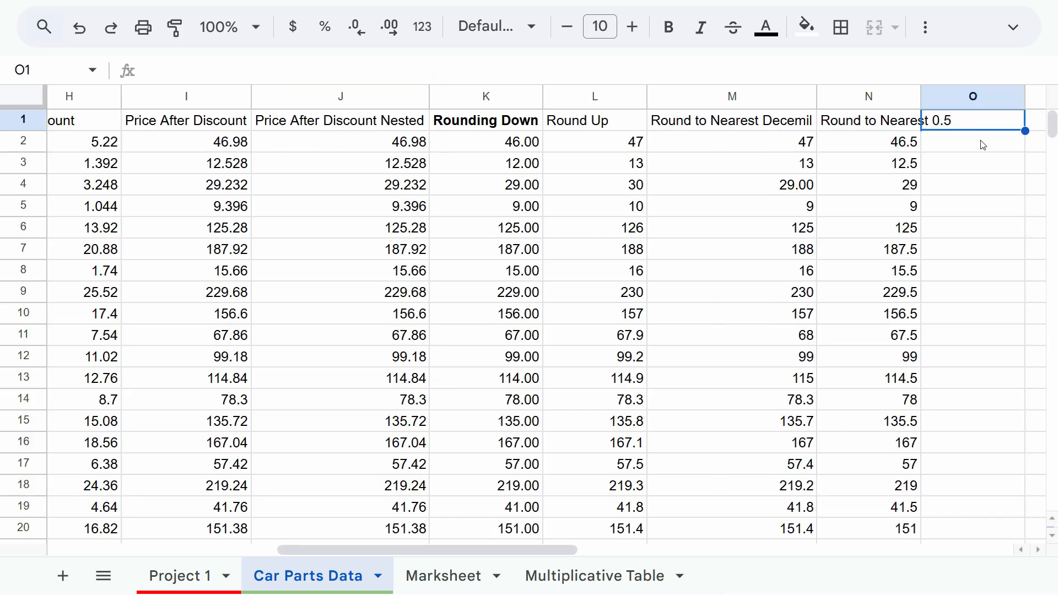
text(Ceiling)
key(Return)
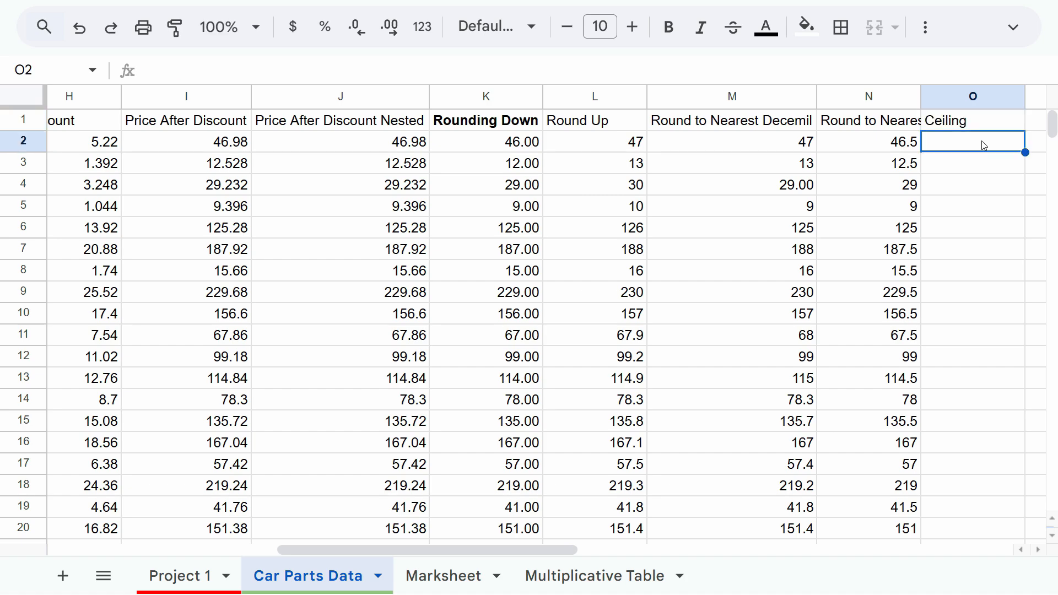
- Enter =CEILING(J2,0.5) in O2 and accept the suggested autofill for the rest of the Ceiling column
text(=ceil)
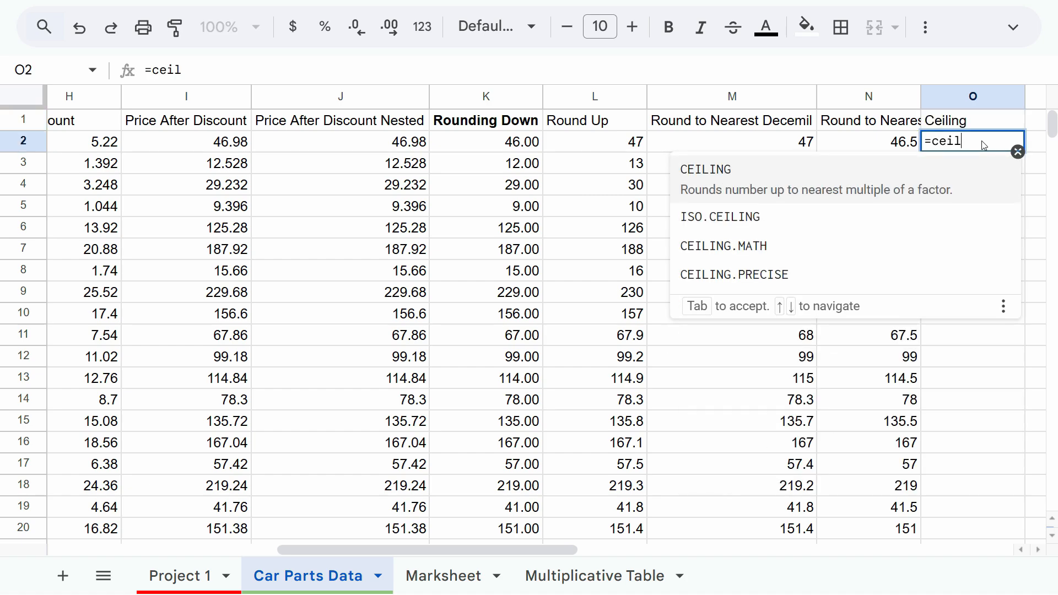
key(Tab)
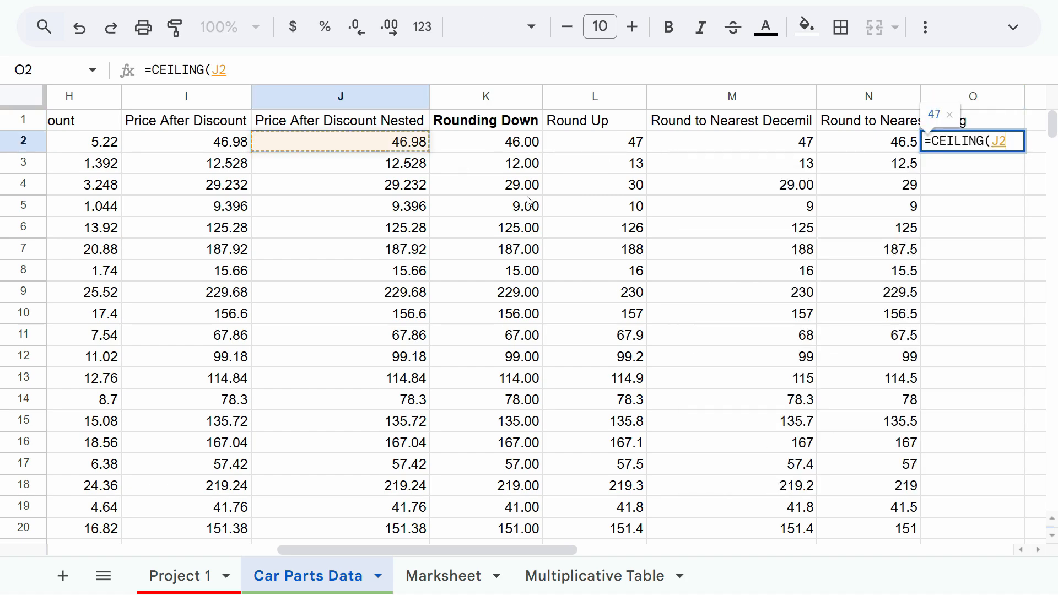
click(416, 142)
text(,0.5)
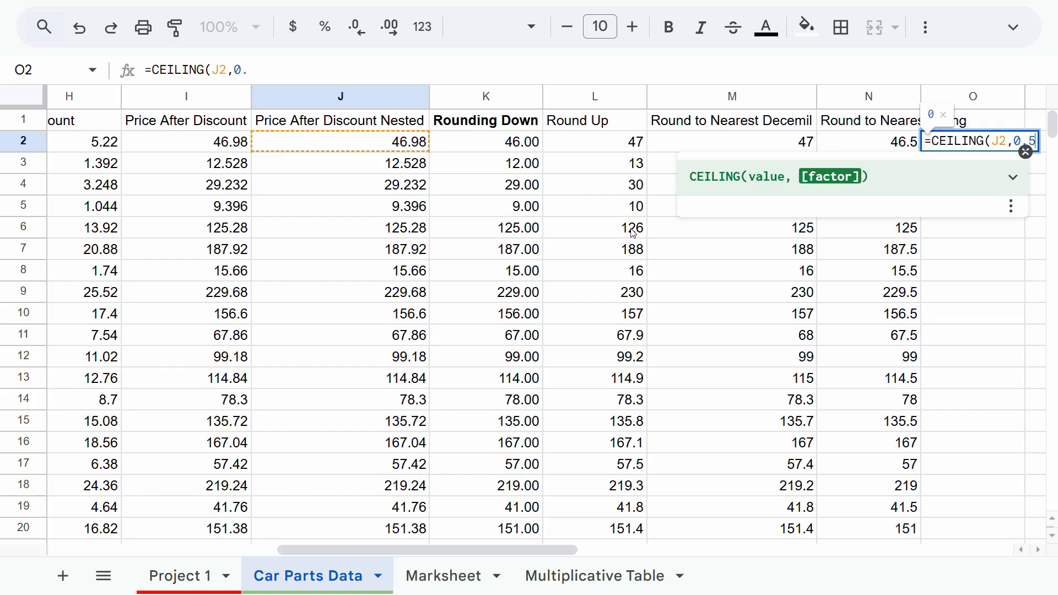
key(Return)
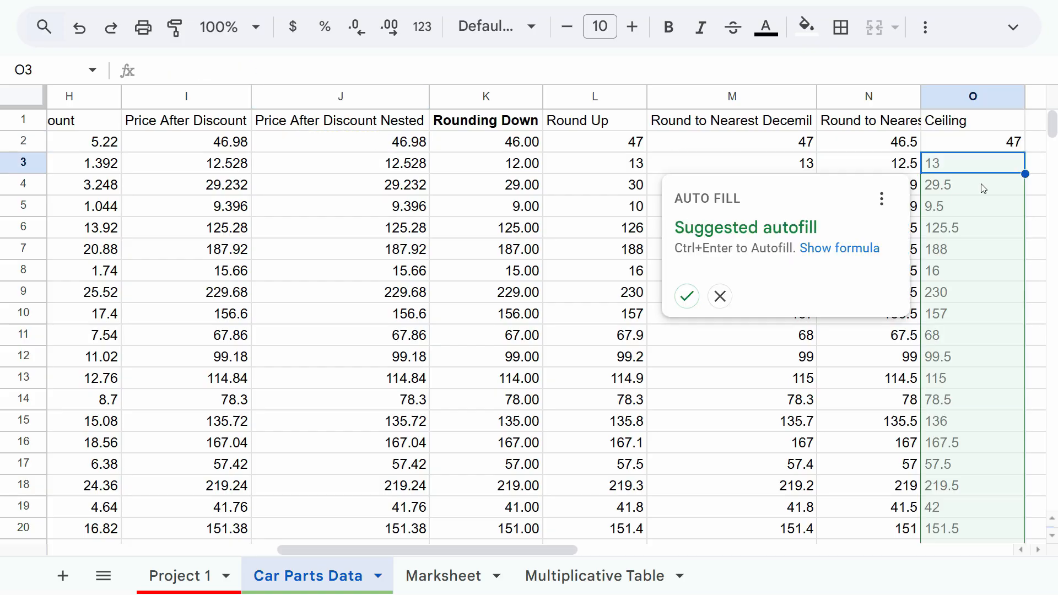
click(686, 296)
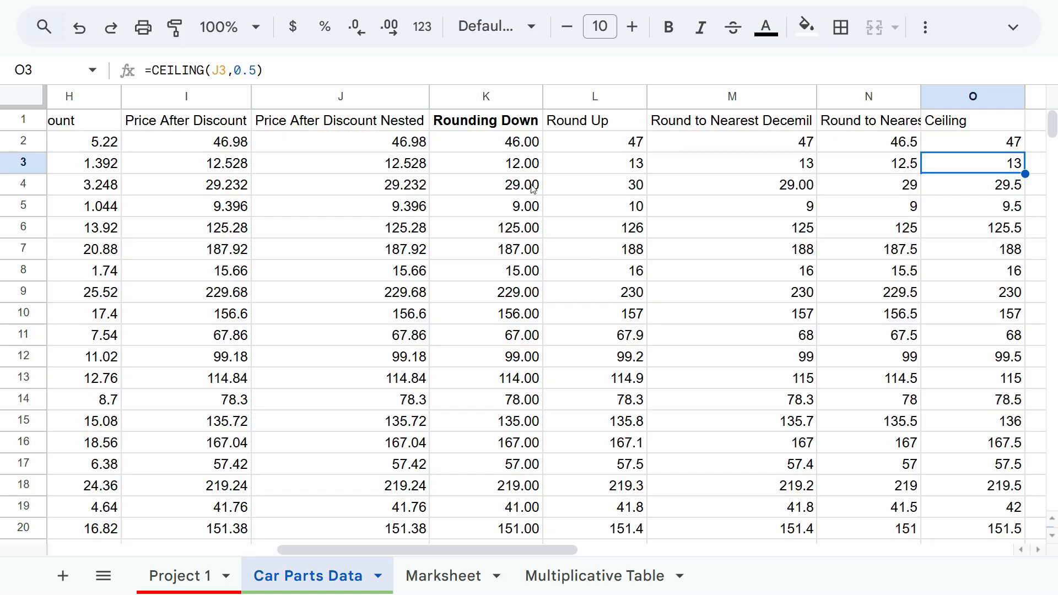
- Compare the nested discount prices in rows 4 to 6 with their Ceiling results and check O8
click(405, 191)
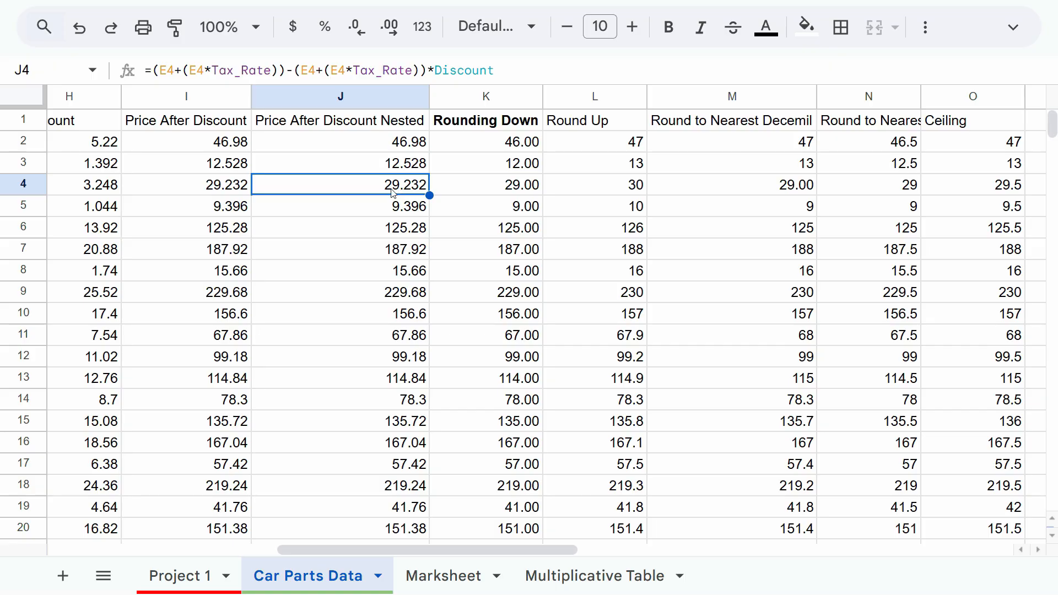
click(1012, 196)
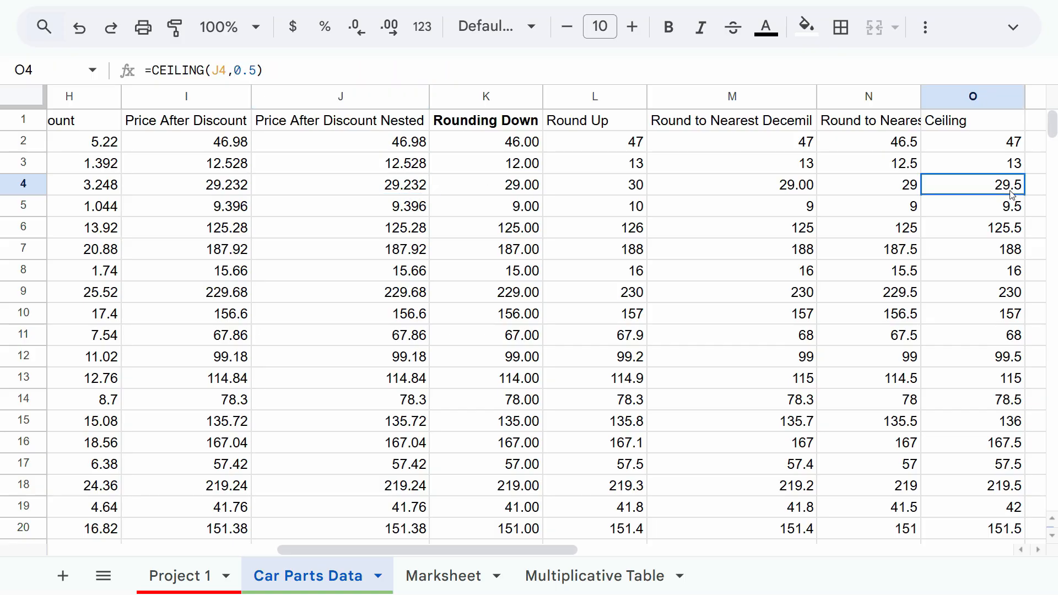
click(414, 213)
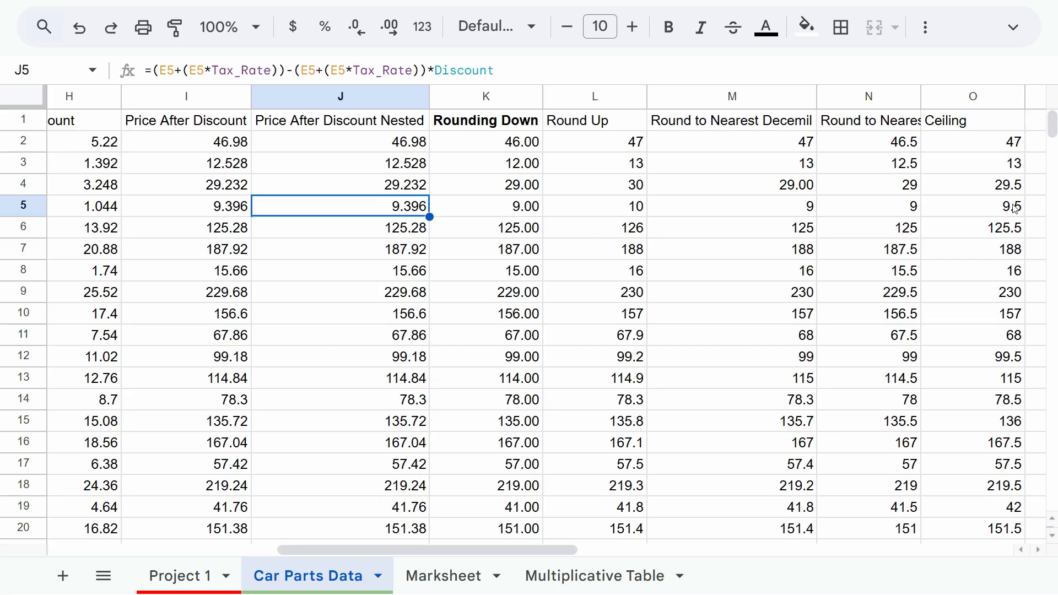
click(1015, 207)
click(406, 234)
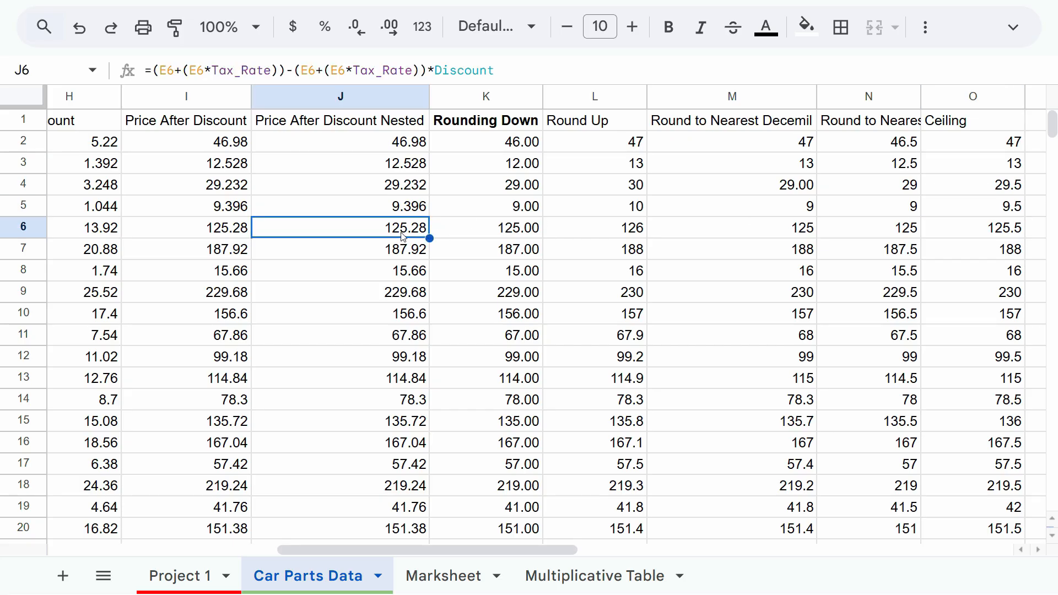
click(974, 229)
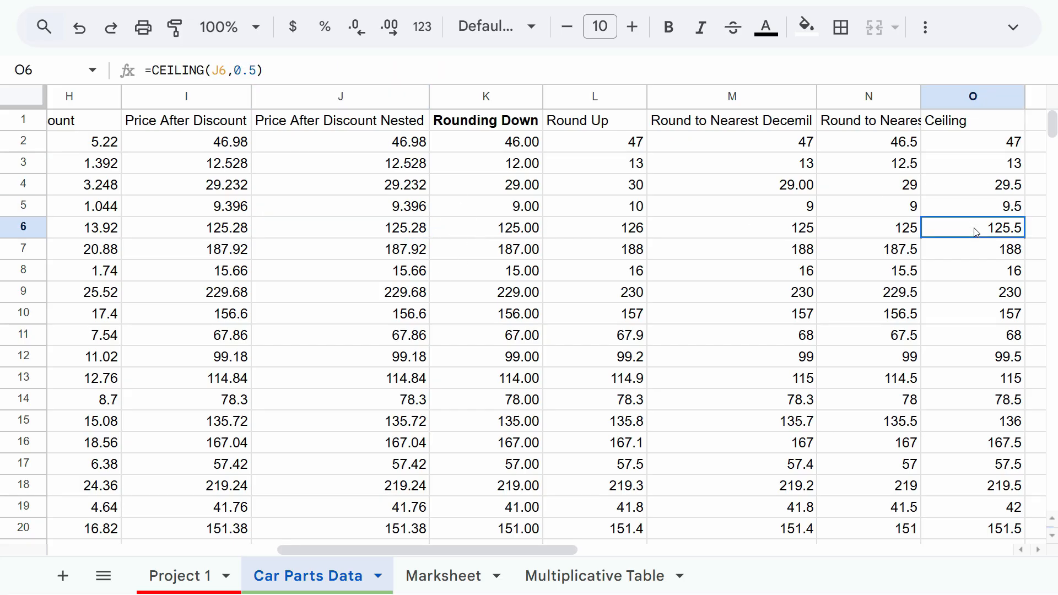
click(965, 270)
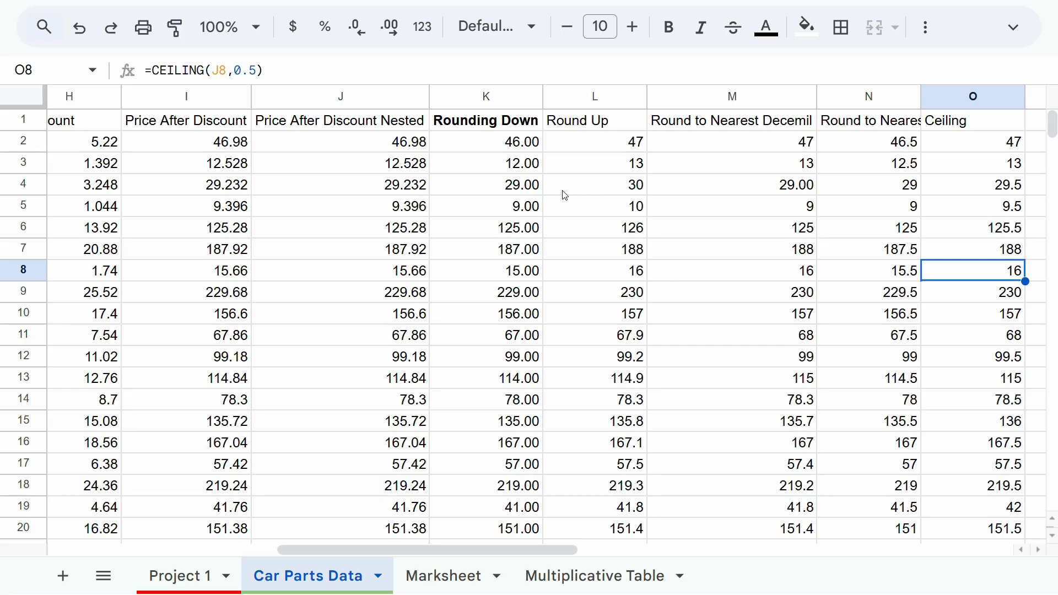
- Review the rounding formulas across row 2 from column K to column O, and check O5, M5 and L3
click(513, 144)
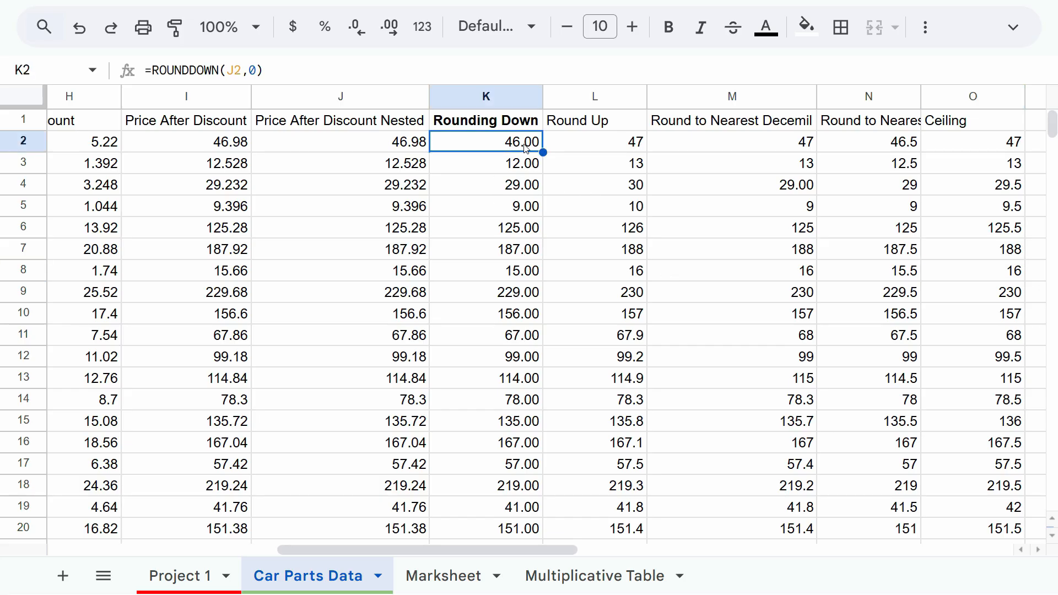
click(587, 143)
click(738, 143)
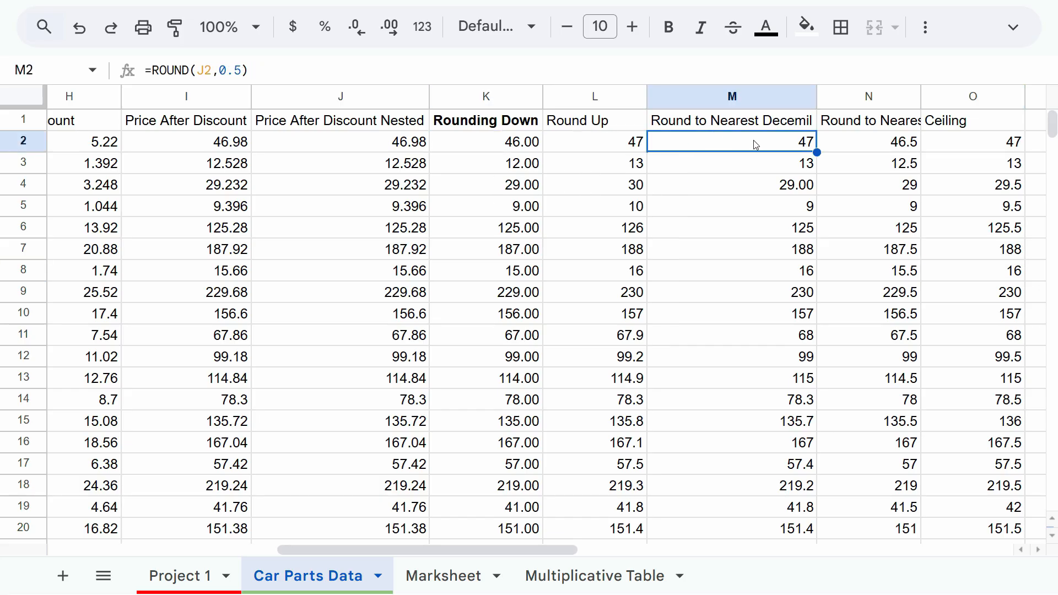
click(878, 146)
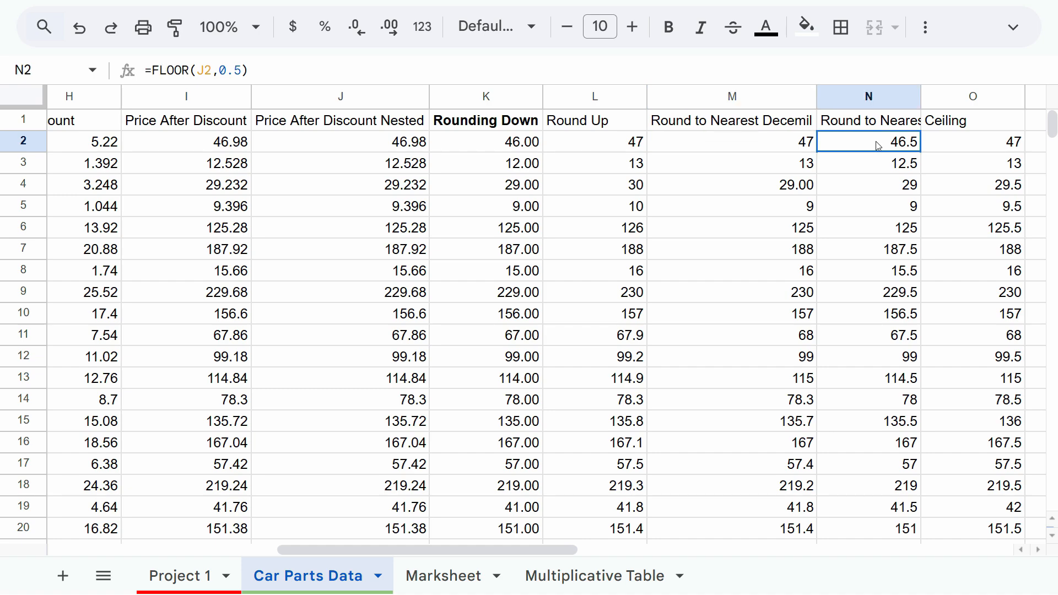
click(996, 147)
click(972, 214)
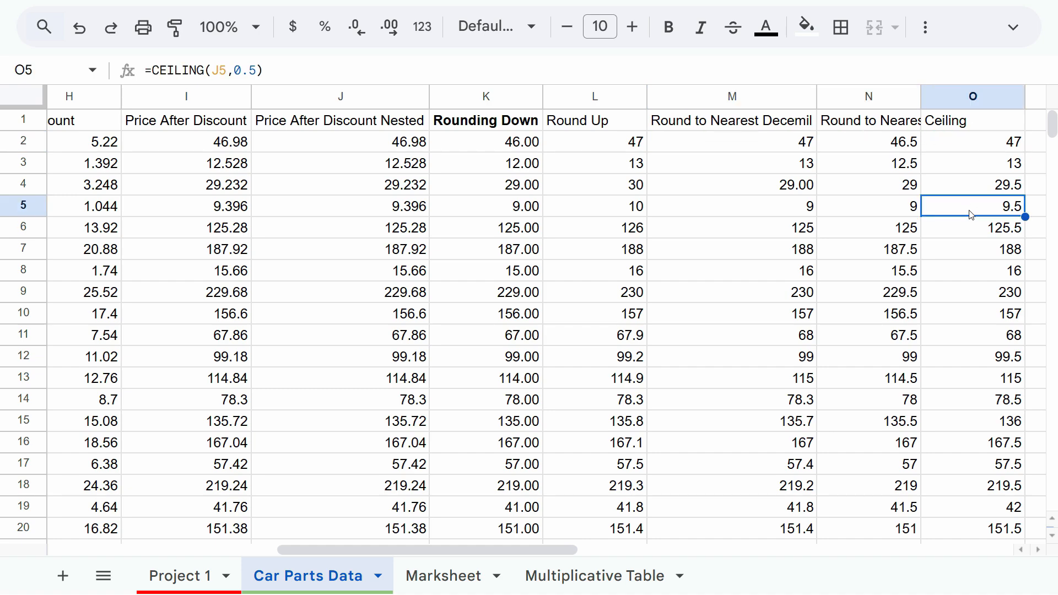
click(697, 205)
click(627, 166)
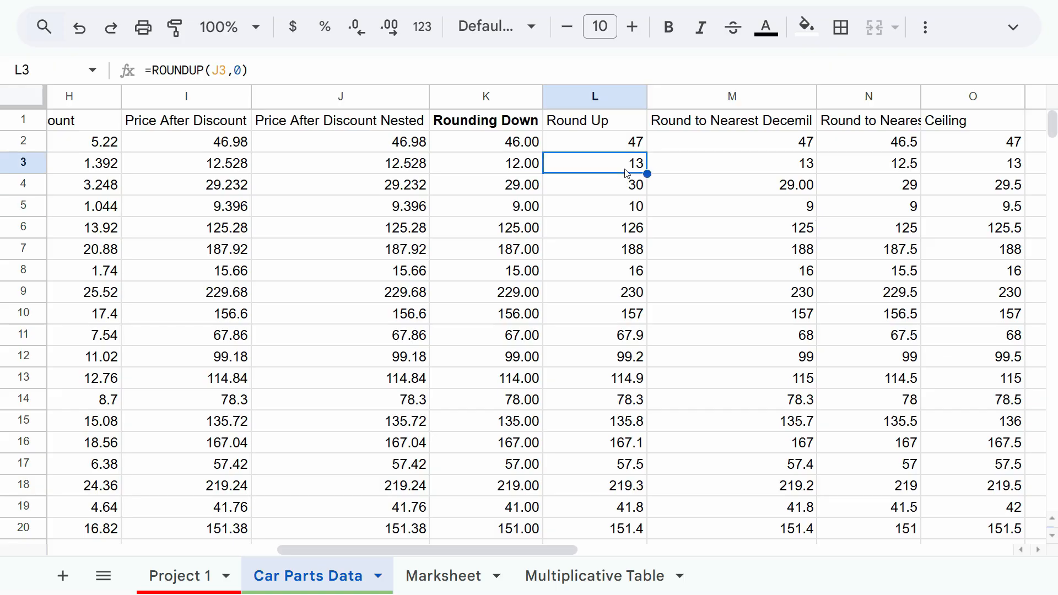